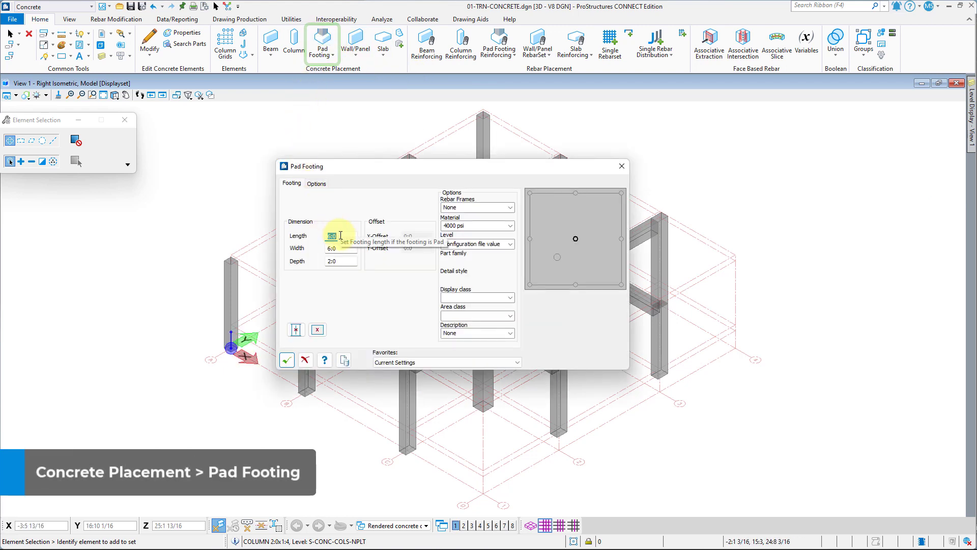
Step: Set the pad footing dimensions to length 5:0, width 5:0 and depth 1:6
{"action": "left_click", "coordinate": [345, 248]}
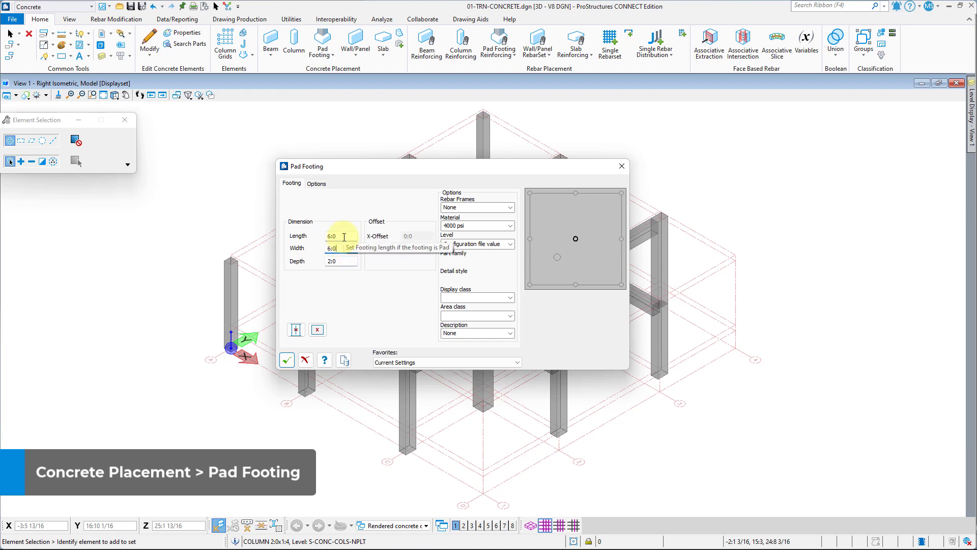
{"action": "double_click", "coordinate": [338, 236]}
{"action": "type", "text": "5"}
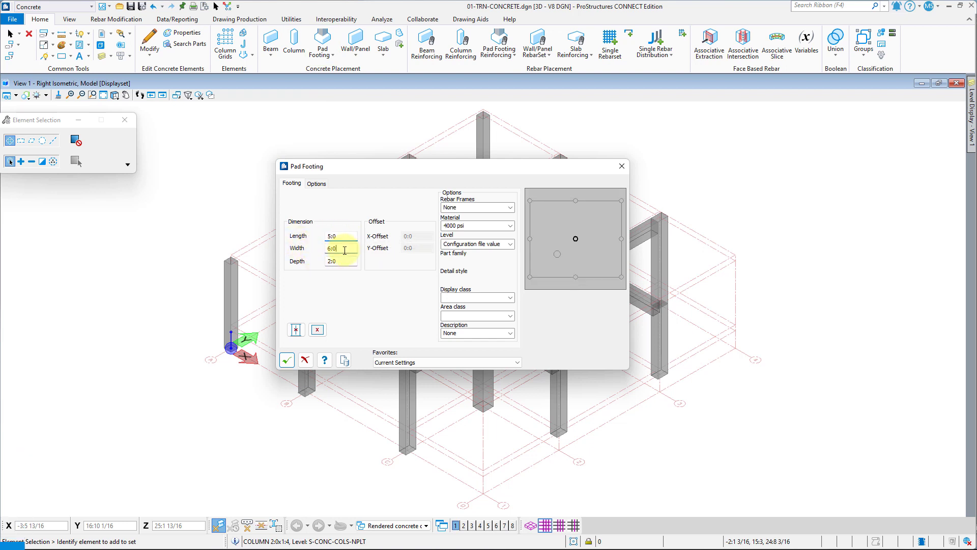
{"action": "double_click", "coordinate": [343, 250]}
{"action": "type", "text": "5"}
{"action": "left_click", "coordinate": [343, 261]}
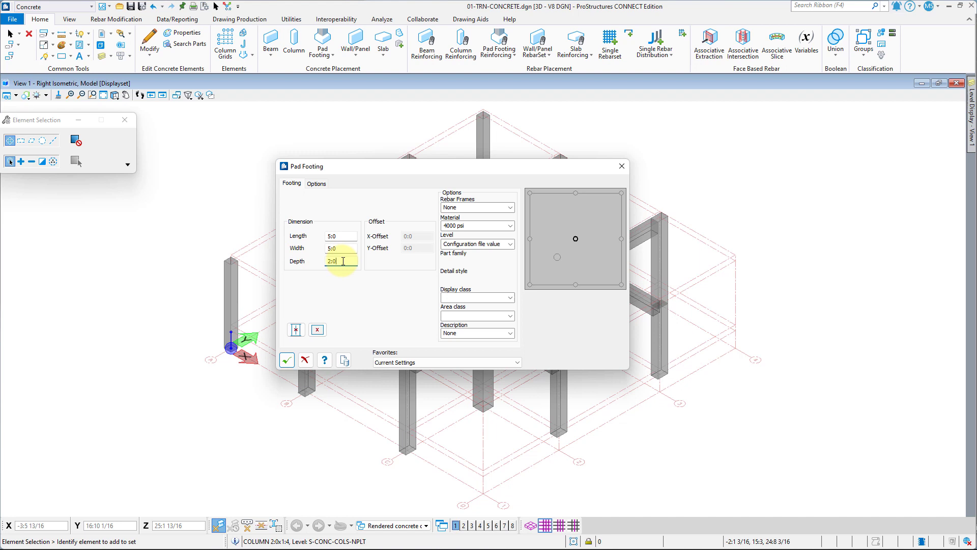
{"action": "left_click_drag", "start_coordinate": [343, 261], "coordinate": [325, 262]}
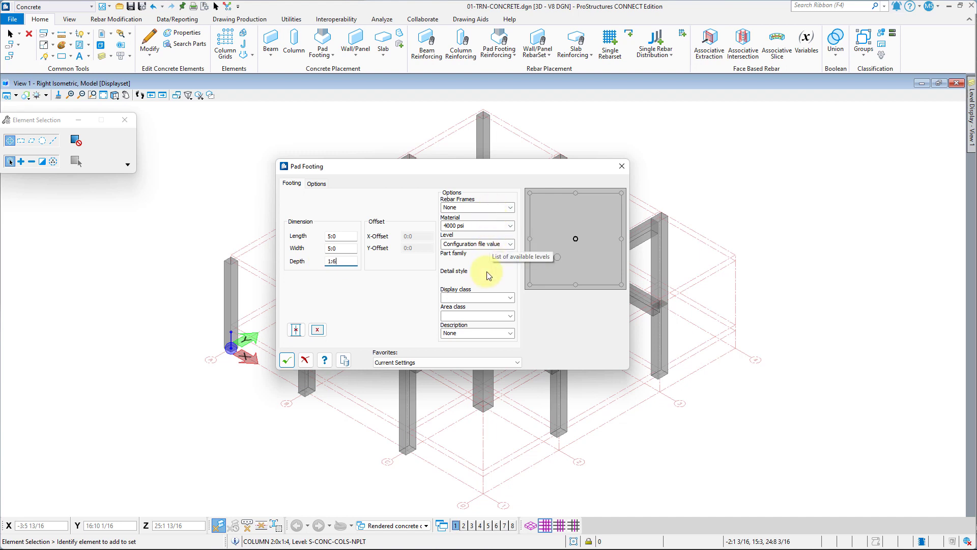
Step: Assign the footing the display class 13-C-I-P - Pad Footing and the area class 1-Foundations
{"action": "left_click", "coordinate": [507, 298]}
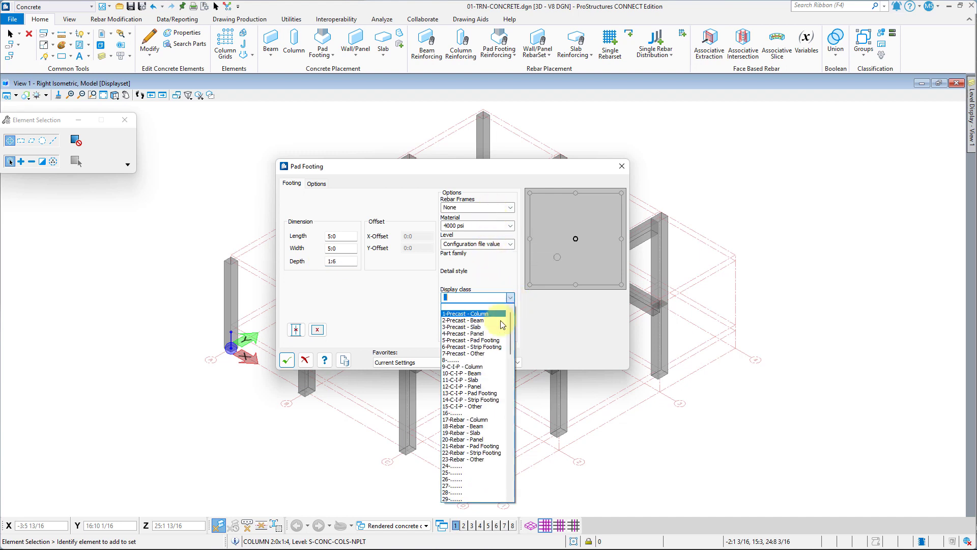
{"action": "left_click", "coordinate": [487, 393]}
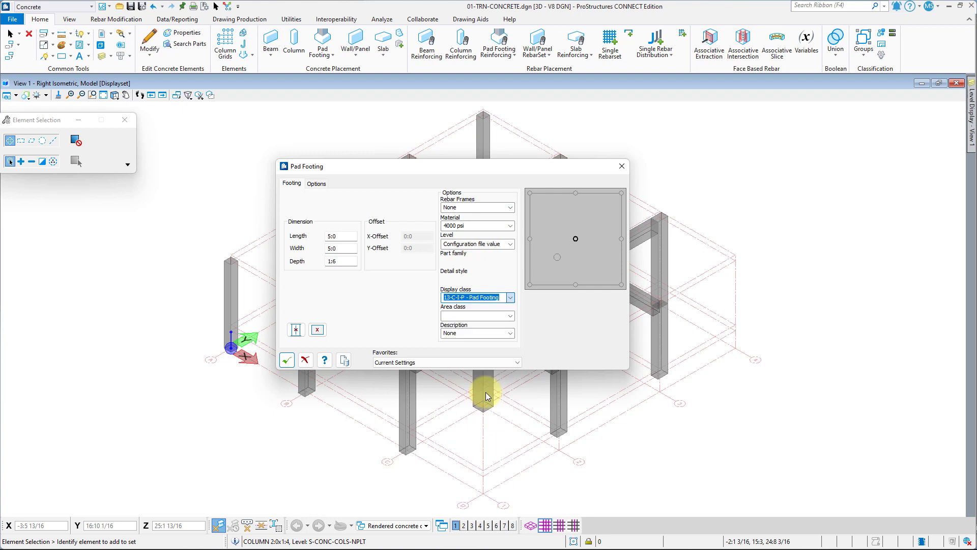
{"action": "left_click", "coordinate": [510, 316]}
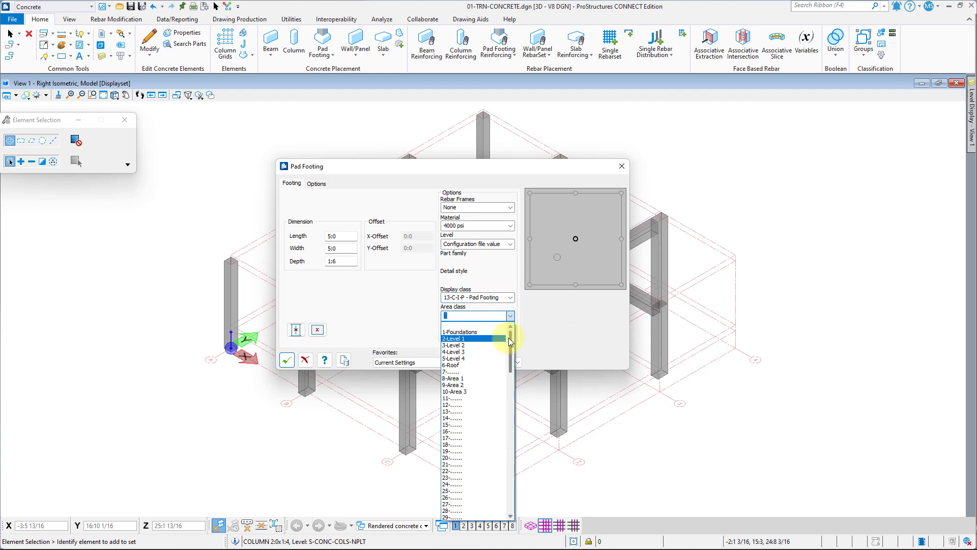
{"action": "left_click", "coordinate": [496, 334]}
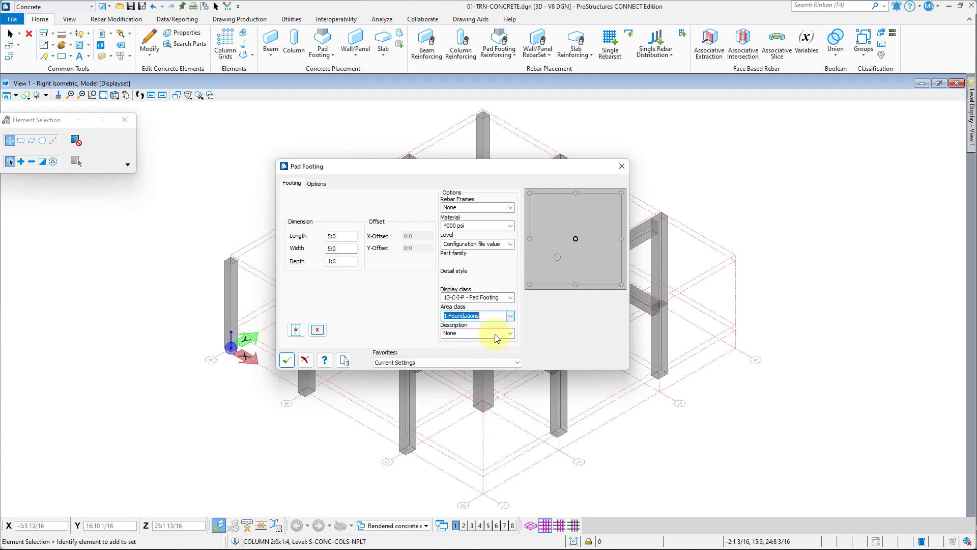
Step: Set the footing's description to C-I-P - Pad Footing
{"action": "left_click", "coordinate": [509, 334]}
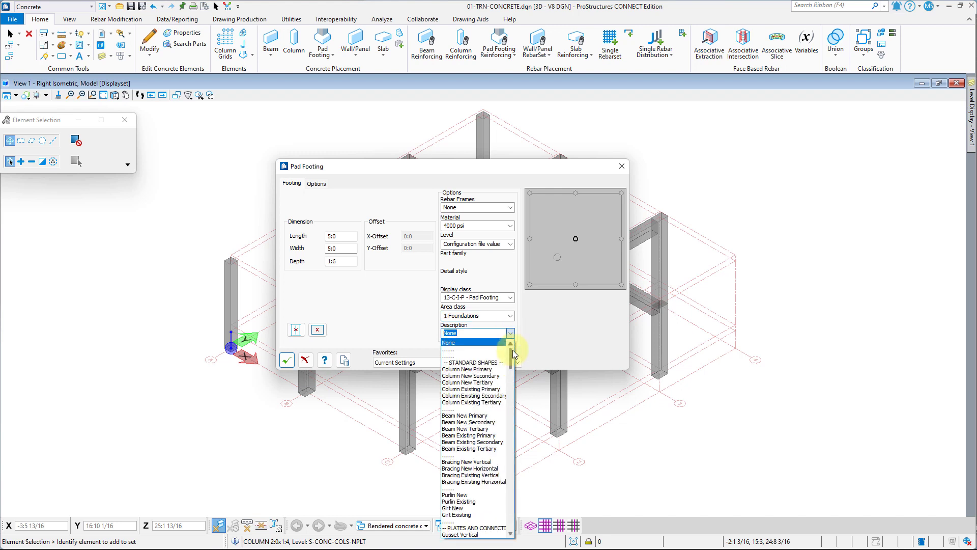
{"action": "left_click_drag", "start_coordinate": [513, 364], "coordinate": [509, 456]}
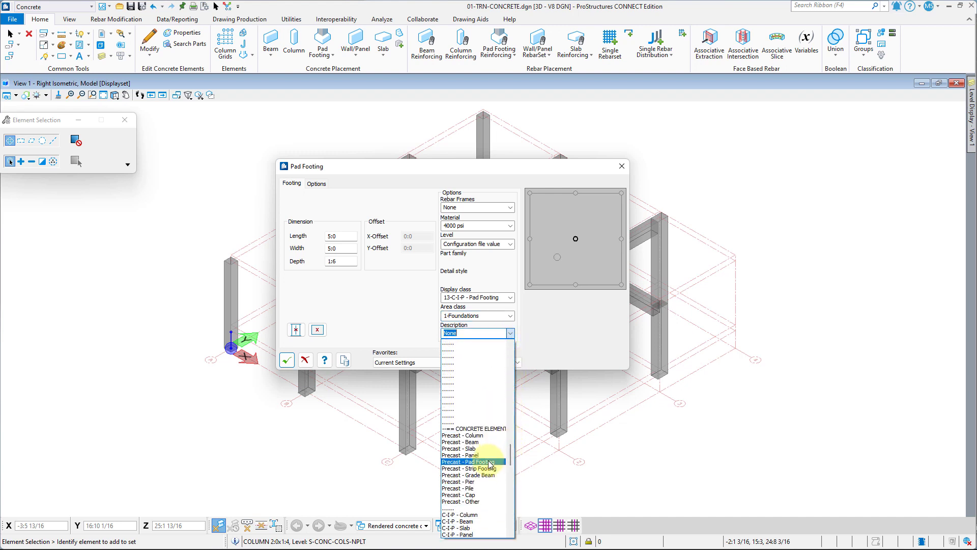
{"action": "left_click", "coordinate": [483, 462]}
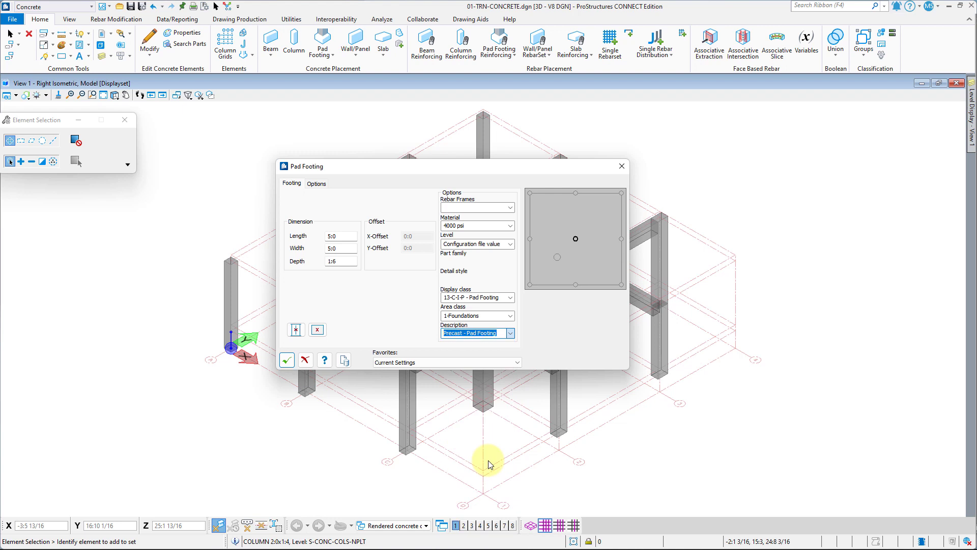
{"action": "left_click", "coordinate": [509, 333]}
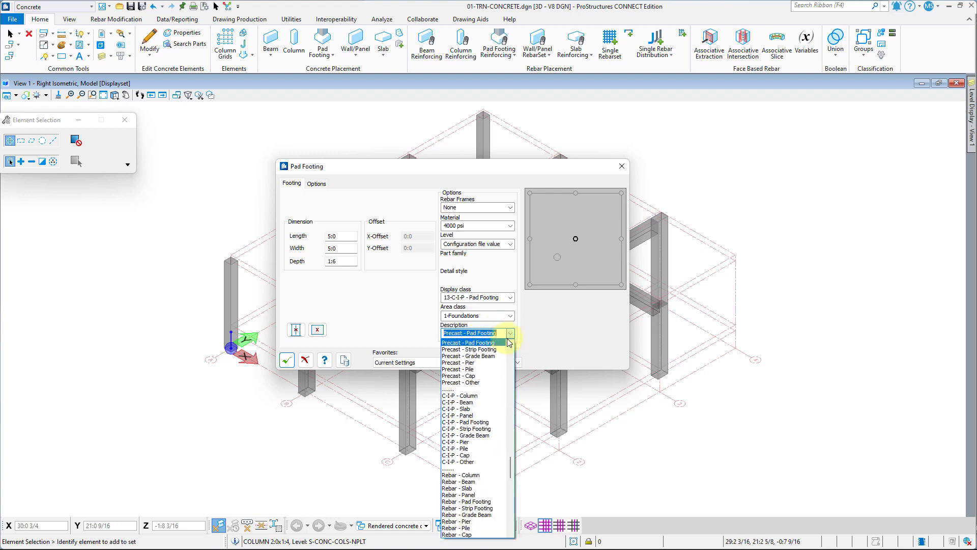
{"action": "left_click", "coordinate": [486, 423]}
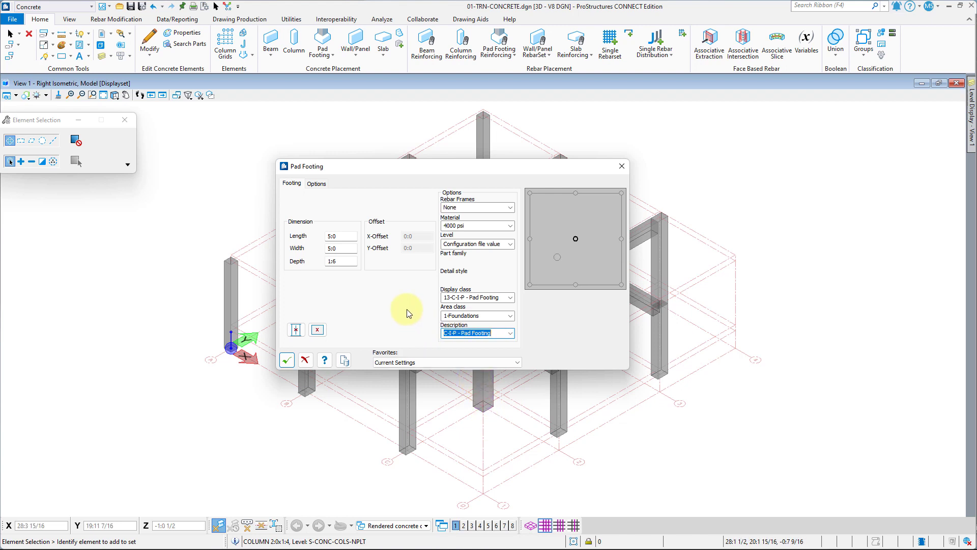
Step: Place the 5:0 by 5:0 pad footing under the two corner columns on grid line A and finish the placement
{"action": "left_click", "coordinate": [296, 330]}
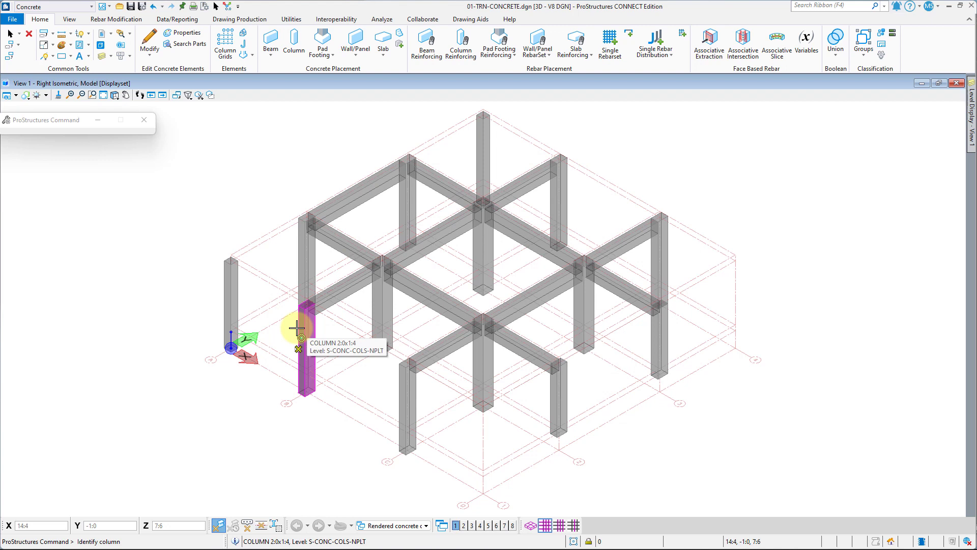
{"action": "left_click", "coordinate": [231, 345]}
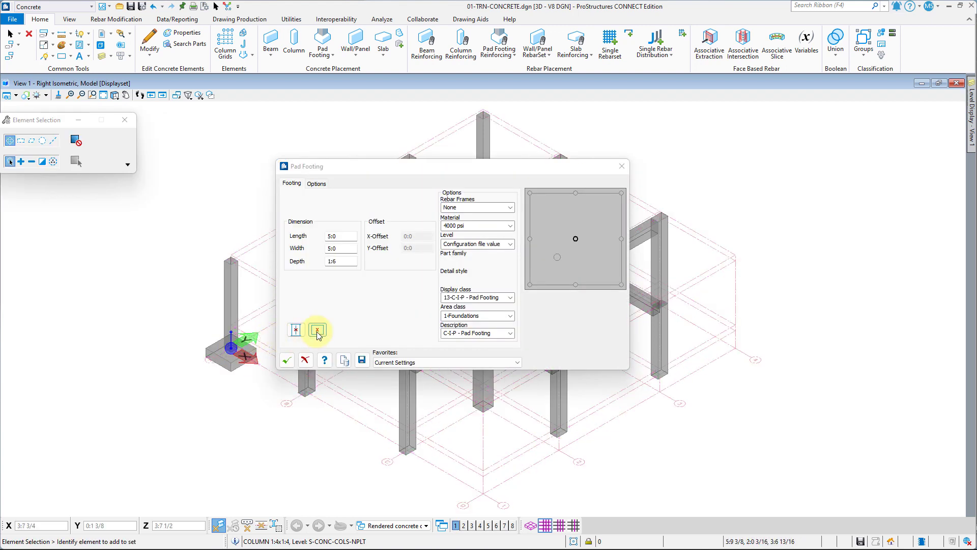
{"action": "left_click", "coordinate": [295, 330]}
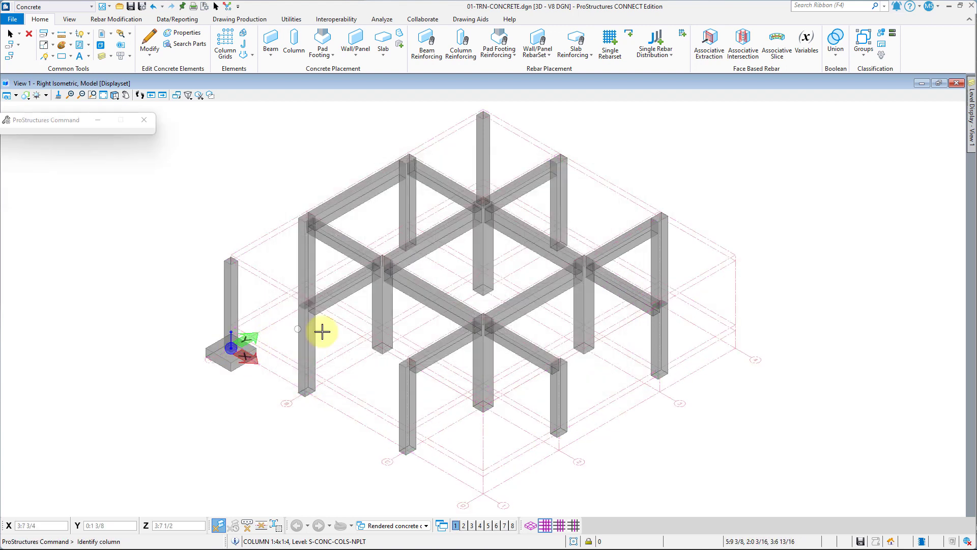
{"action": "left_click", "coordinate": [490, 175]}
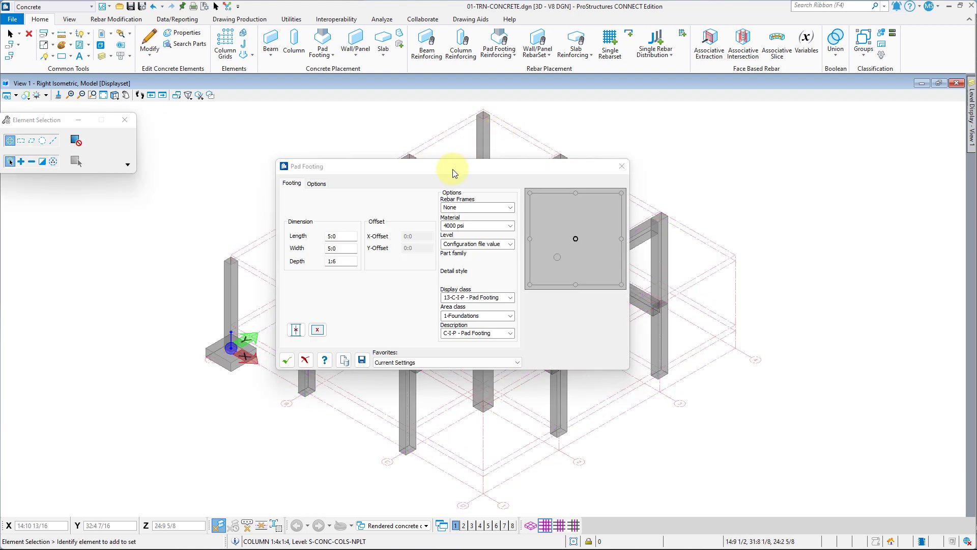
{"action": "left_click", "coordinate": [287, 359]}
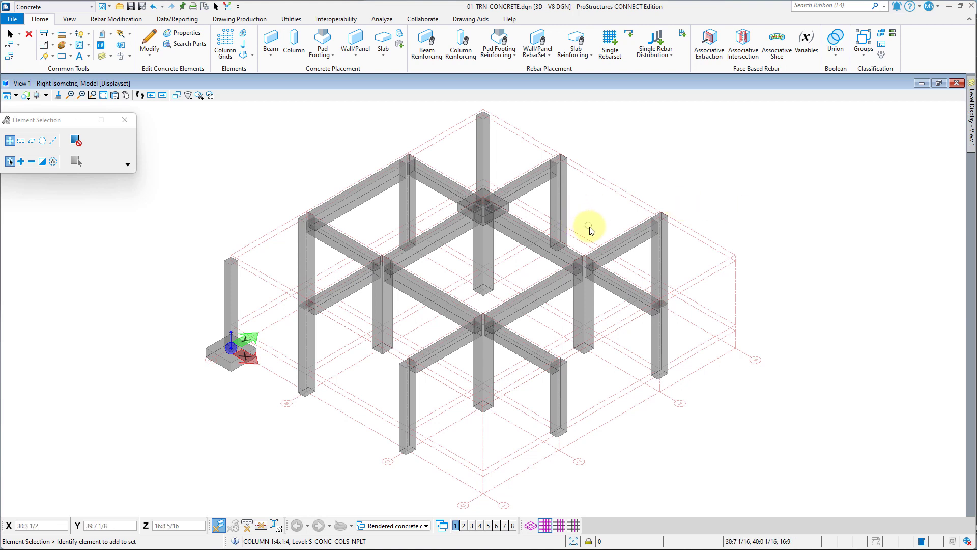
Step: Start another pad footing and set its width to 6:0, keeping the length at 5:0
{"action": "middle_click_drag", "start_coordinate": [604, 237], "coordinate": [683, 264], "text": "shift"}
{"action": "left_click", "coordinate": [322, 45]}
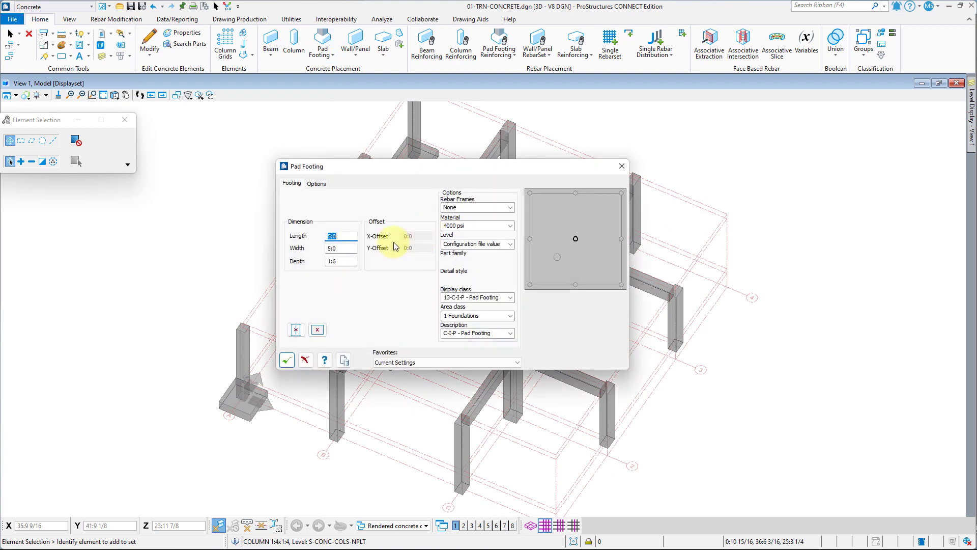
{"action": "left_click", "coordinate": [345, 247]}
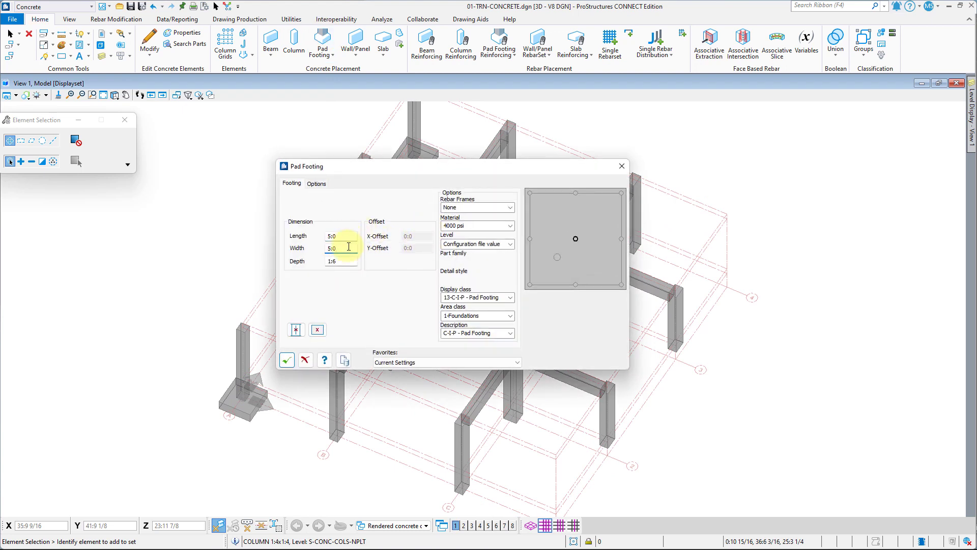
{"action": "left_click_drag", "start_coordinate": [347, 250], "coordinate": [304, 247]}
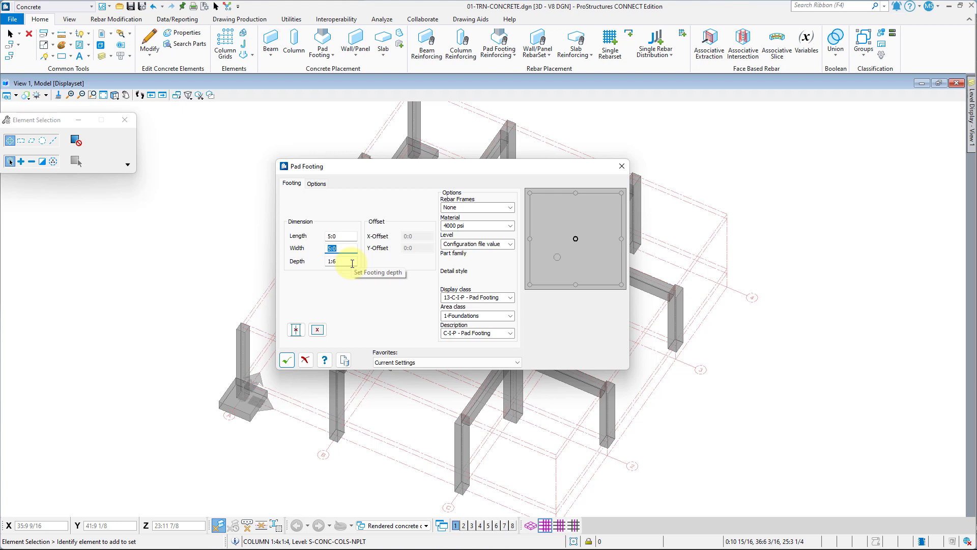
{"action": "type", "text": "6"}
{"action": "left_click", "coordinate": [346, 236]}
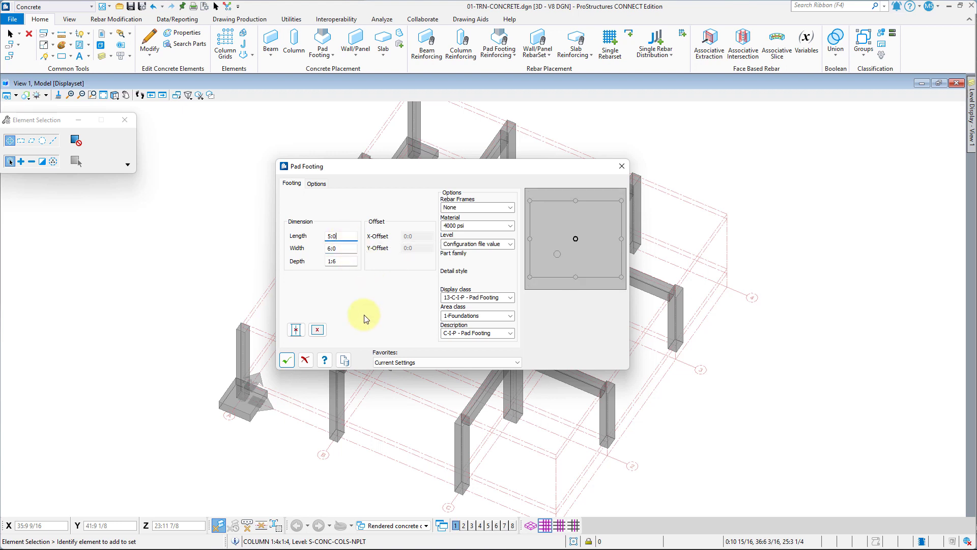
Step: Place the 5:0 by 6:0 footing under the two intermediate columns along grid line A
{"action": "left_click", "coordinate": [296, 329]}
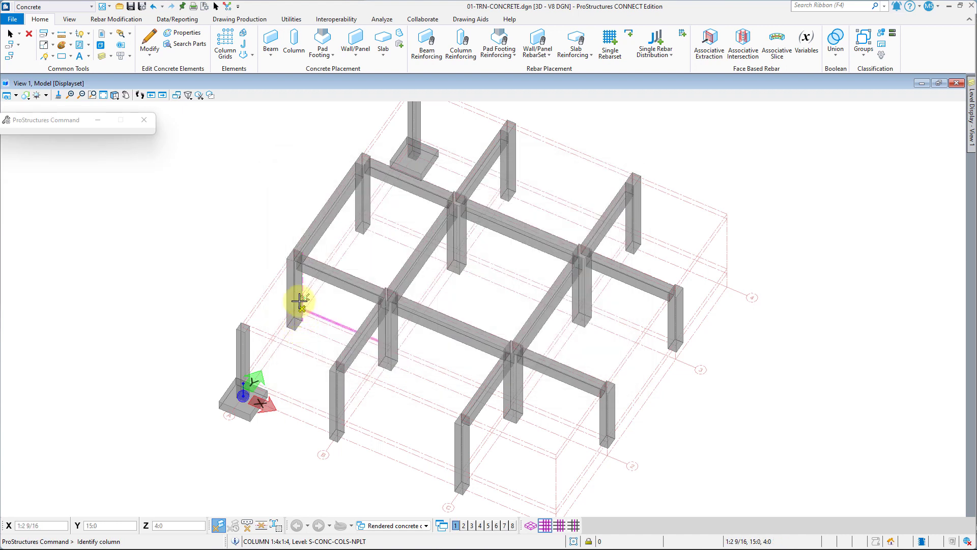
{"action": "left_click", "coordinate": [288, 291]}
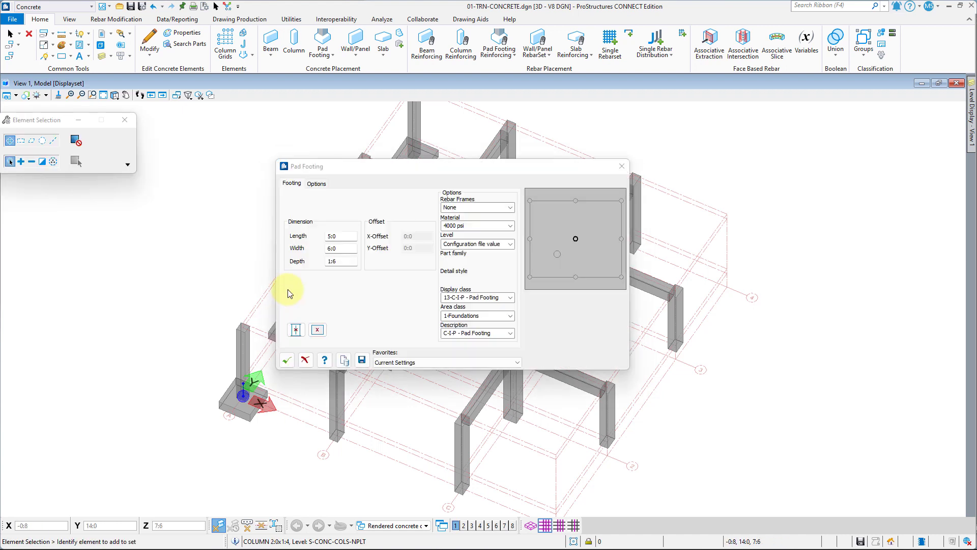
{"action": "left_click", "coordinate": [295, 330]}
{"action": "left_click", "coordinate": [359, 213]}
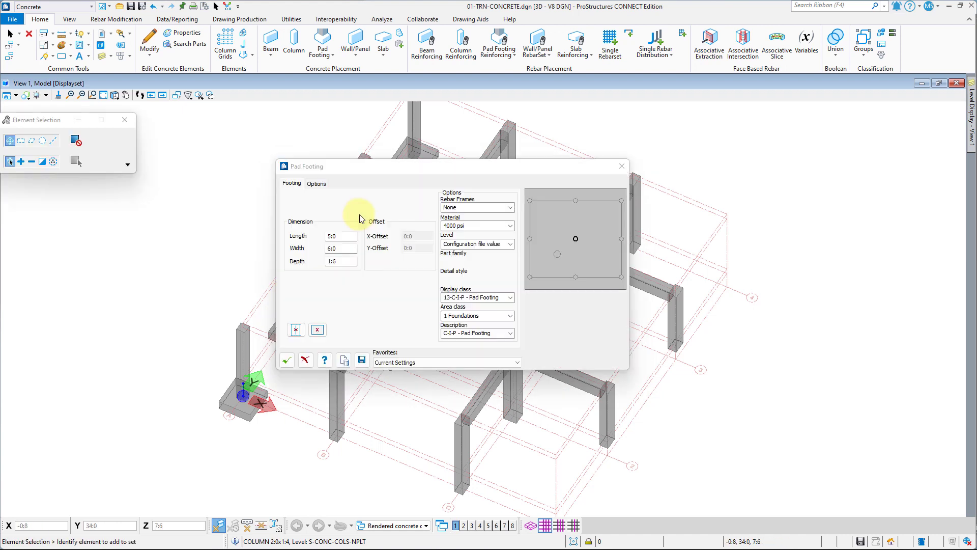
Step: Place the same footing under the two outer columns on grid lines 2 and 3, opposite grid line A, and finish the placement
{"action": "left_click_drag", "start_coordinate": [383, 167], "coordinate": [527, 170]}
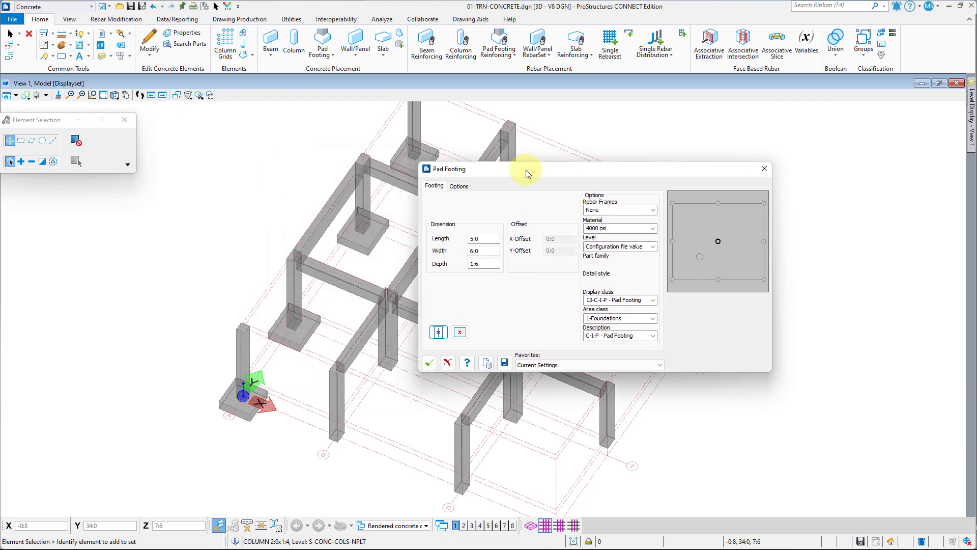
{"action": "left_click", "coordinate": [438, 332]}
{"action": "left_click", "coordinate": [609, 433]}
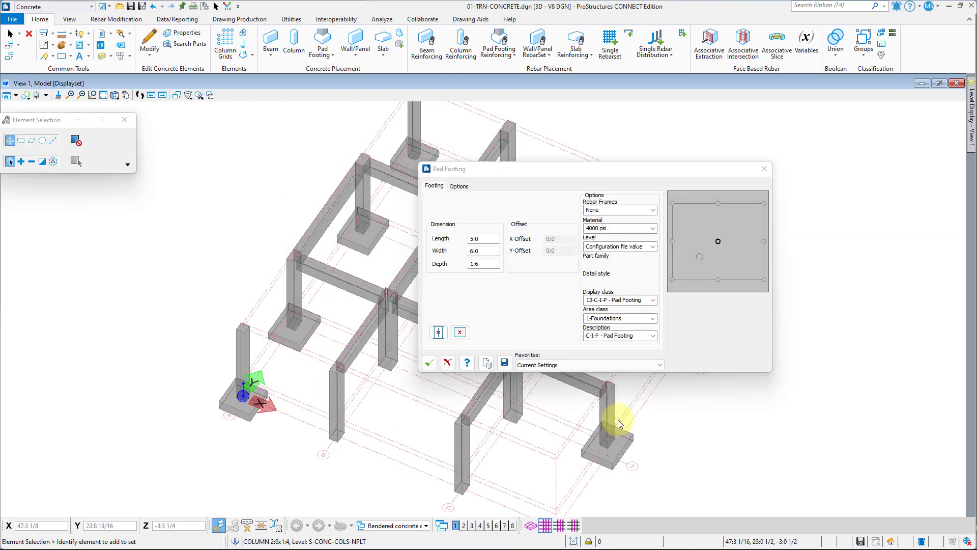
{"action": "left_click", "coordinate": [438, 332]}
{"action": "left_click", "coordinate": [680, 301]}
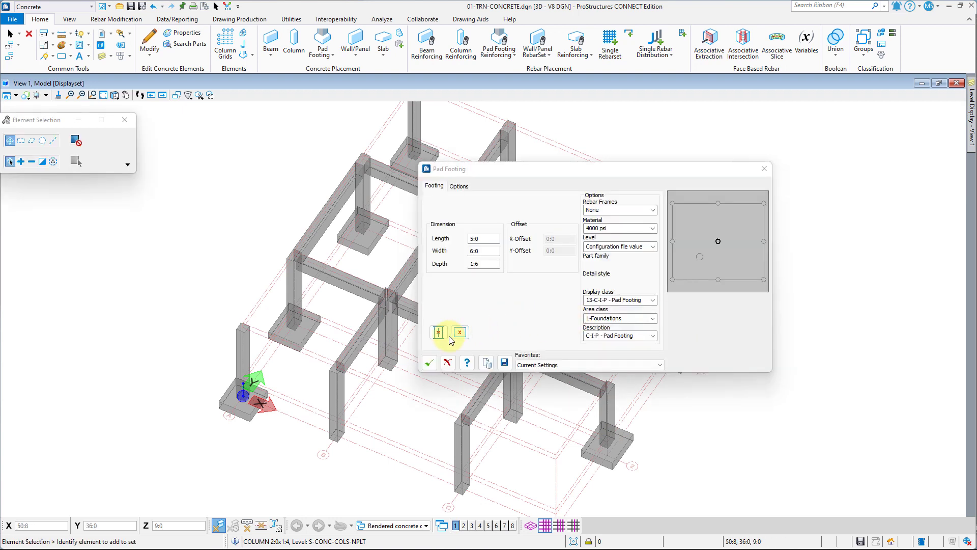
{"action": "left_click", "coordinate": [429, 363]}
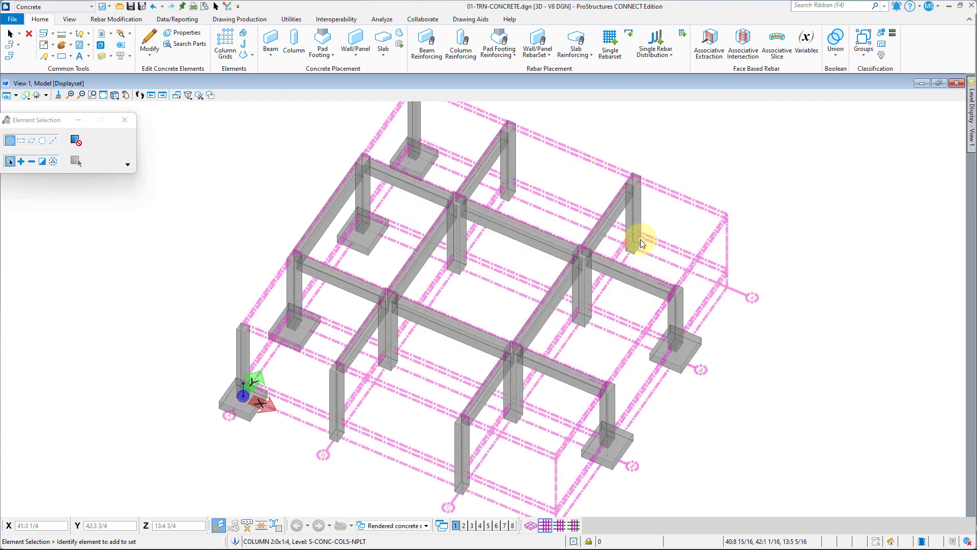
Step: Start another pad footing with its length set to 6:0 and its width to 5:0
{"action": "left_click", "coordinate": [321, 42]}
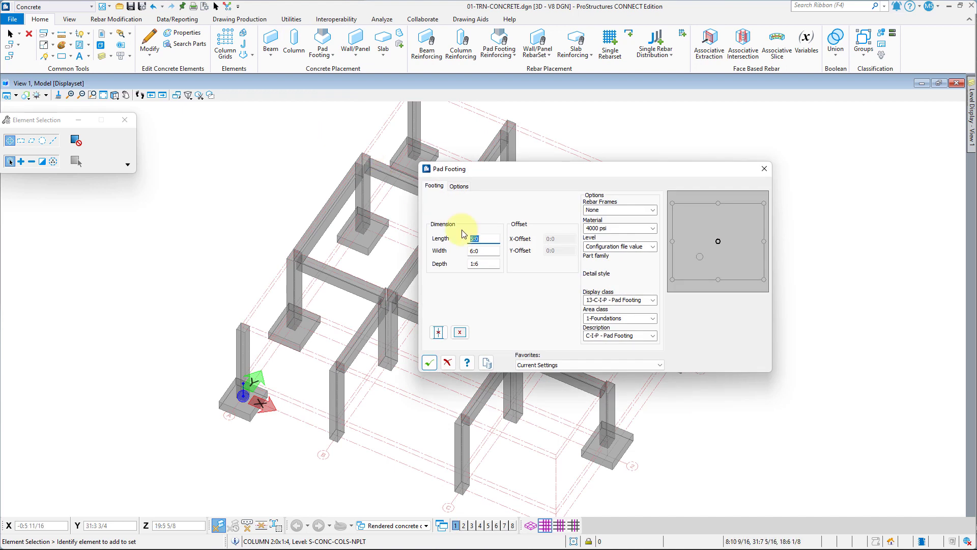
{"action": "left_click_drag", "start_coordinate": [489, 251], "coordinate": [457, 243]}
{"action": "type", "text": "5"}
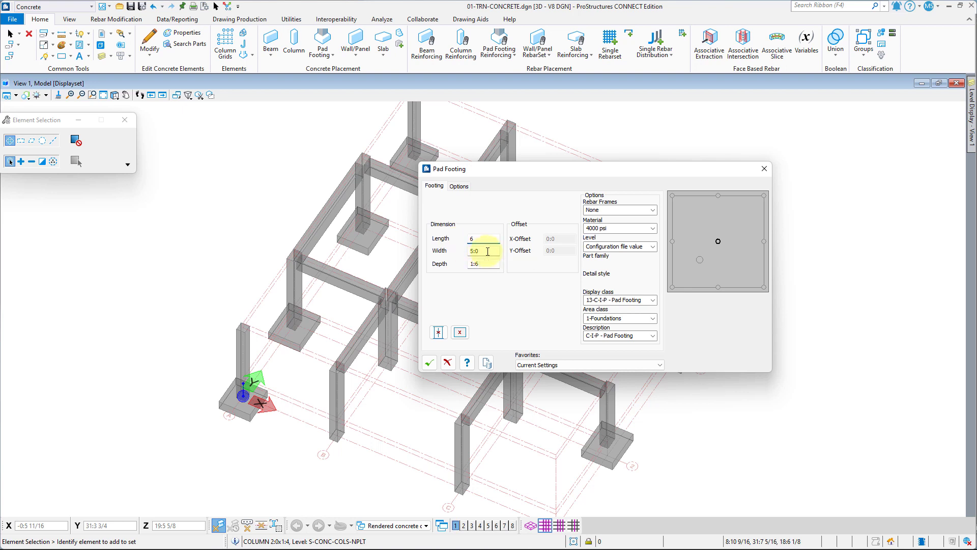
{"action": "left_click", "coordinate": [488, 251]}
Step: Place the 6:0 by 5:0 footing under the columns on grid lines B and C along the model's grid line 4 edge
{"action": "left_click", "coordinate": [438, 332]}
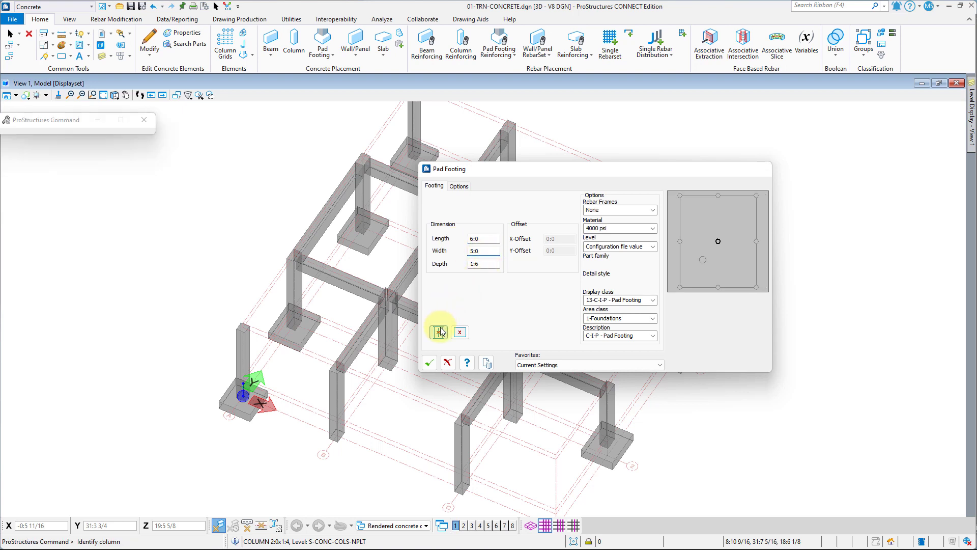
{"action": "left_click", "coordinate": [523, 154]}
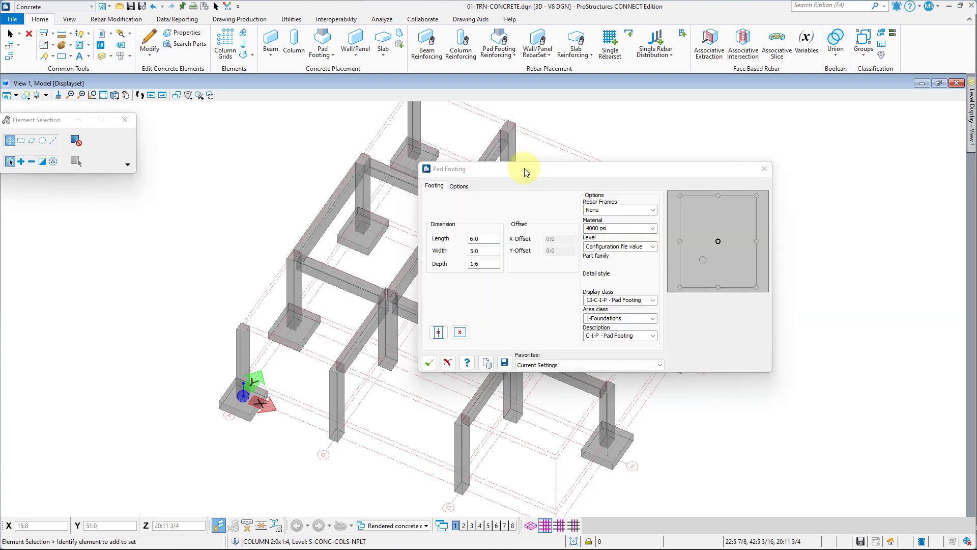
{"action": "left_click", "coordinate": [438, 332]}
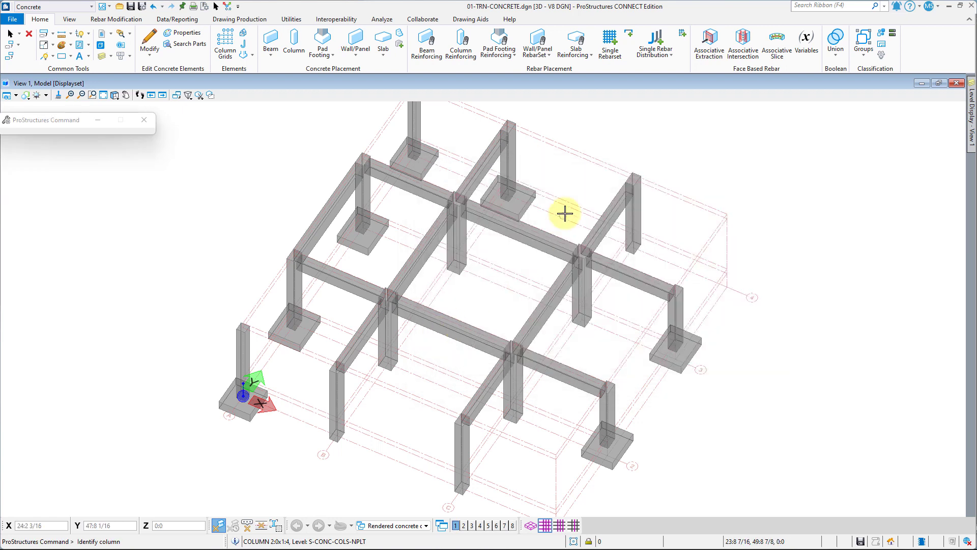
{"action": "left_click", "coordinate": [639, 214]}
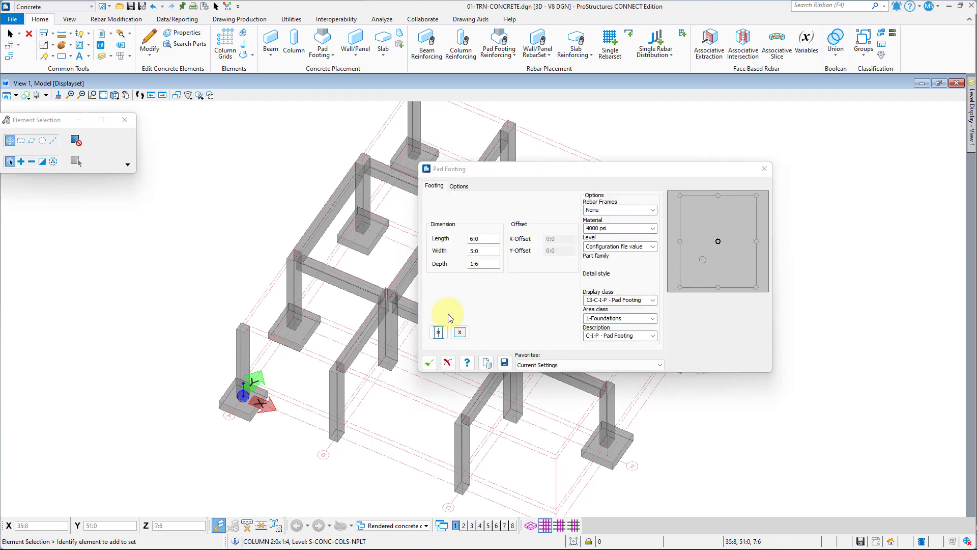
Step: Place the 6:0 by 5:0 footing under the columns on grid lines B and C along grid line 1, and finish the placement
{"action": "left_click", "coordinate": [437, 333]}
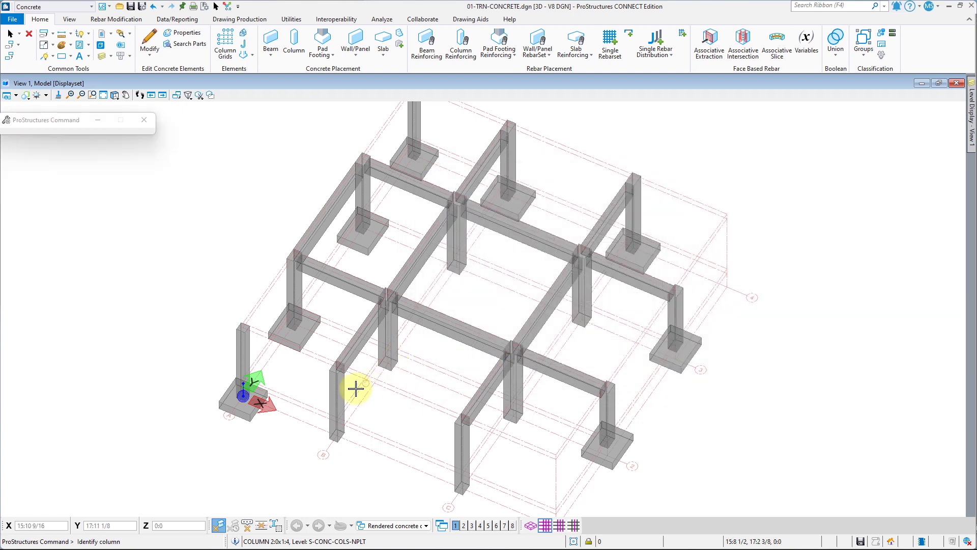
{"action": "left_click", "coordinate": [343, 392]}
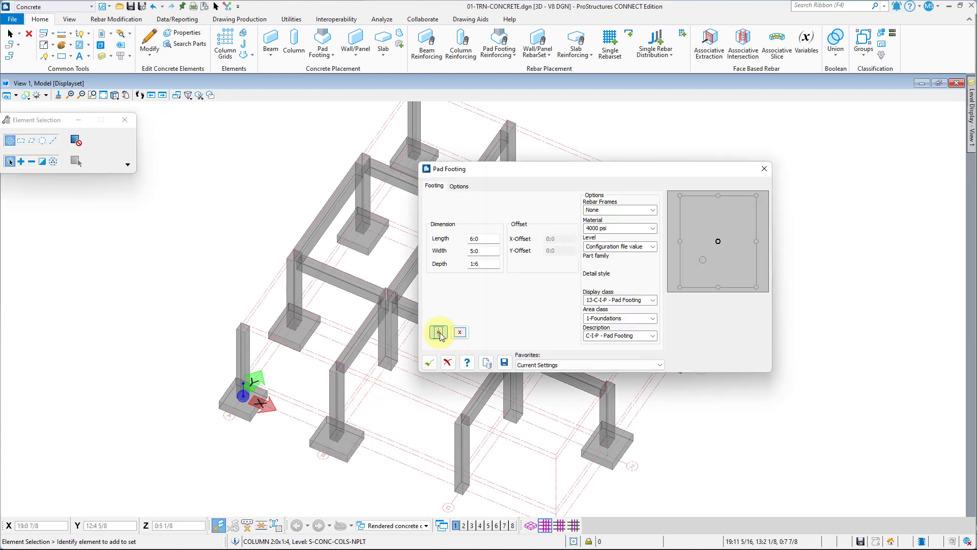
{"action": "left_click", "coordinate": [437, 392]}
{"action": "left_click", "coordinate": [456, 436]}
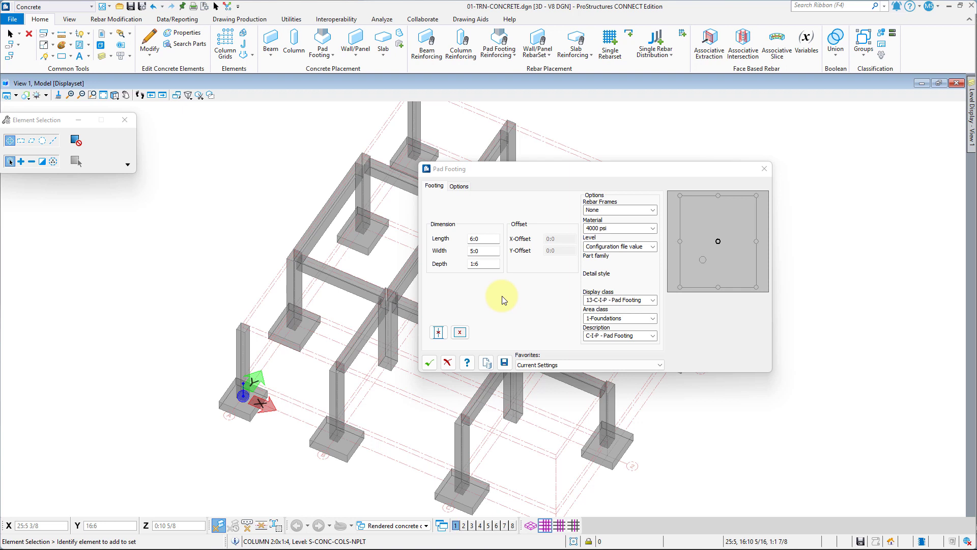
{"action": "left_click", "coordinate": [431, 362]}
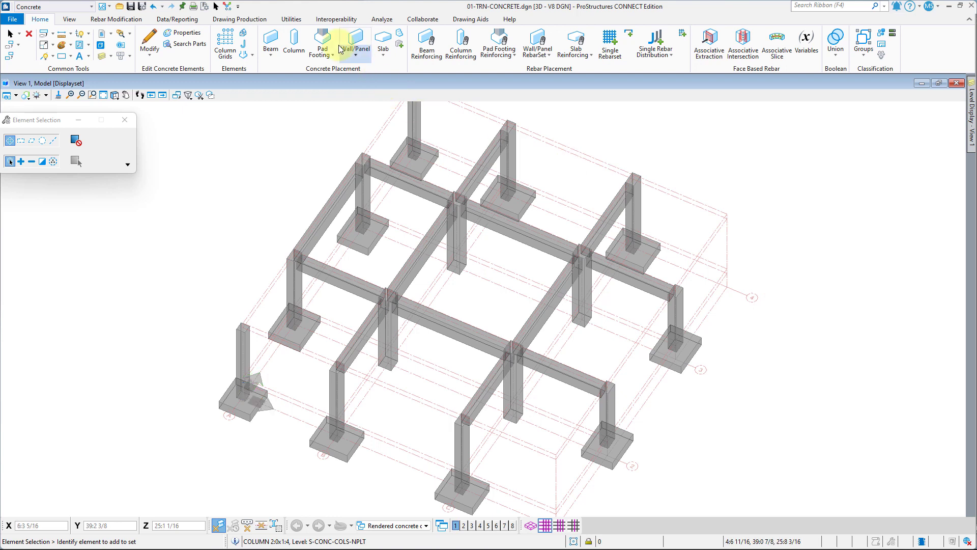
Step: Start another pad footing with its width set to 6:0 and its depth to 2:0
{"action": "left_click", "coordinate": [321, 45]}
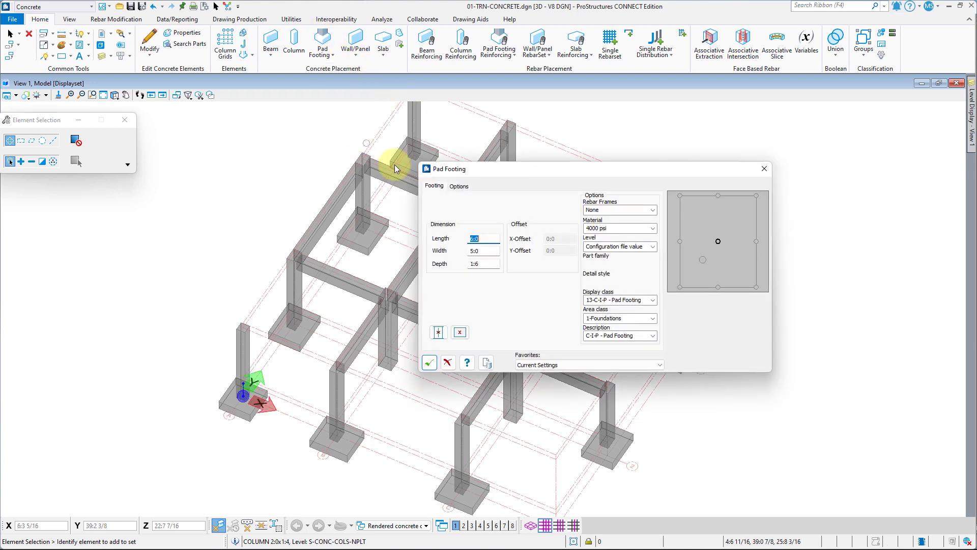
{"action": "double_click", "coordinate": [468, 250]}
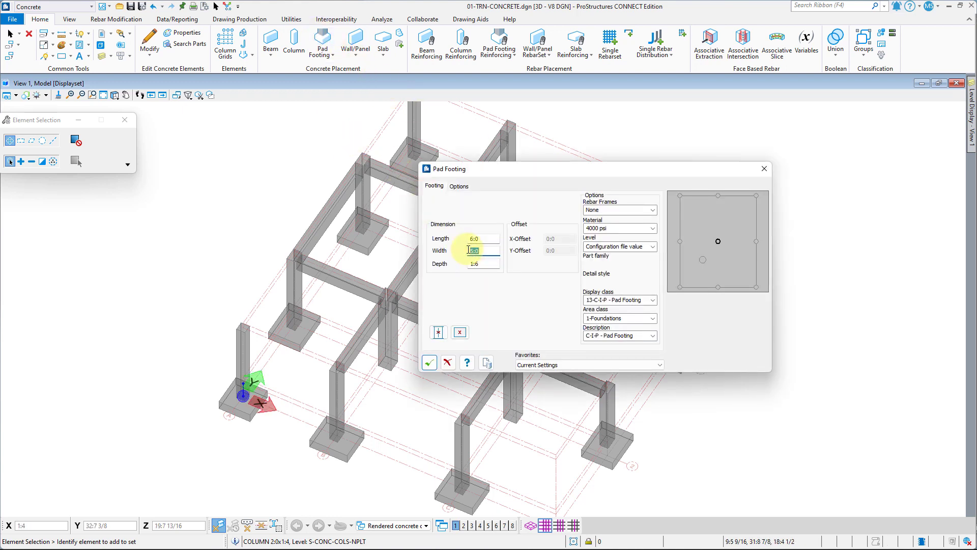
{"action": "type", "text": "6"}
{"action": "key", "text": "Tab"}
{"action": "type", "text": "2:0"}
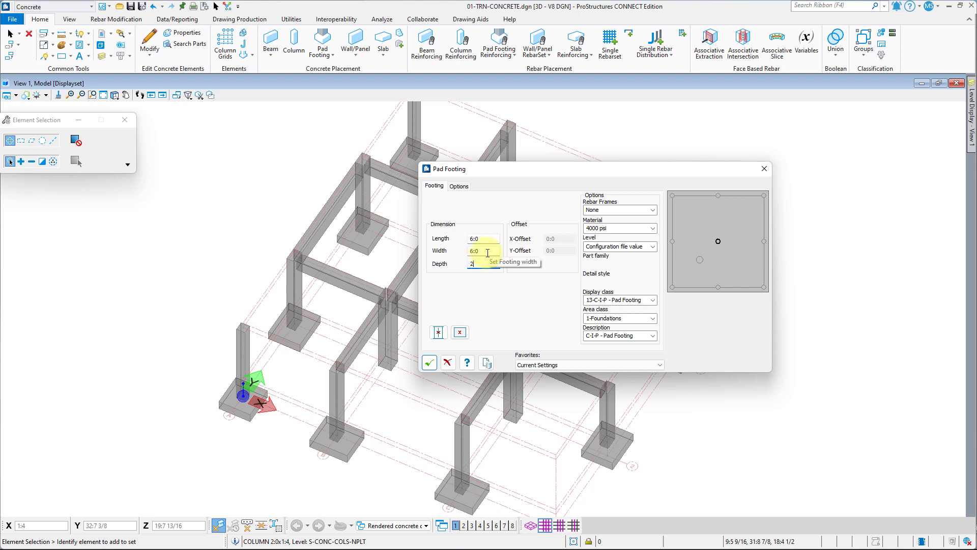
Step: Place the 6:0 by 6:0 footing under the four interior columns where grid lines B and C cross 2 and 3, and finish the placement
{"action": "left_click", "coordinate": [438, 332]}
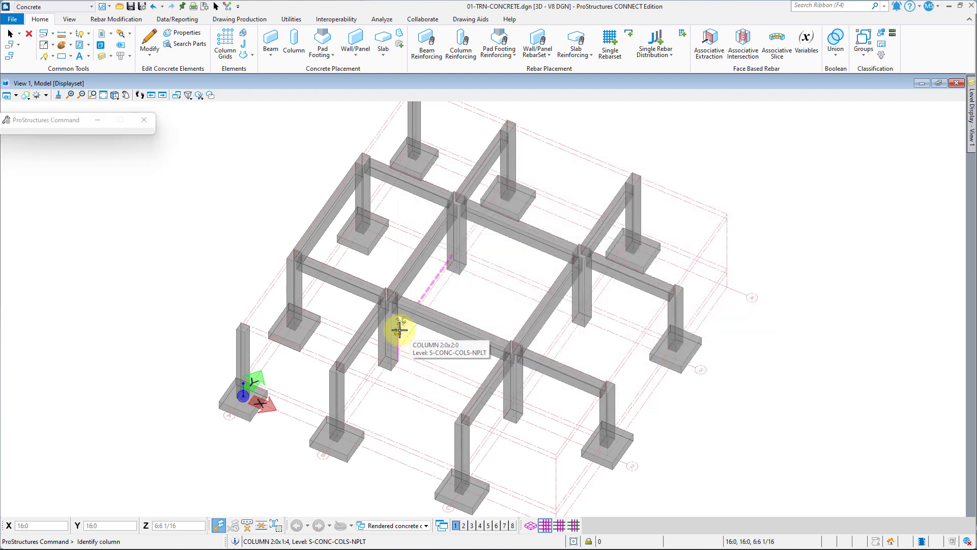
{"action": "left_click", "coordinate": [399, 326]}
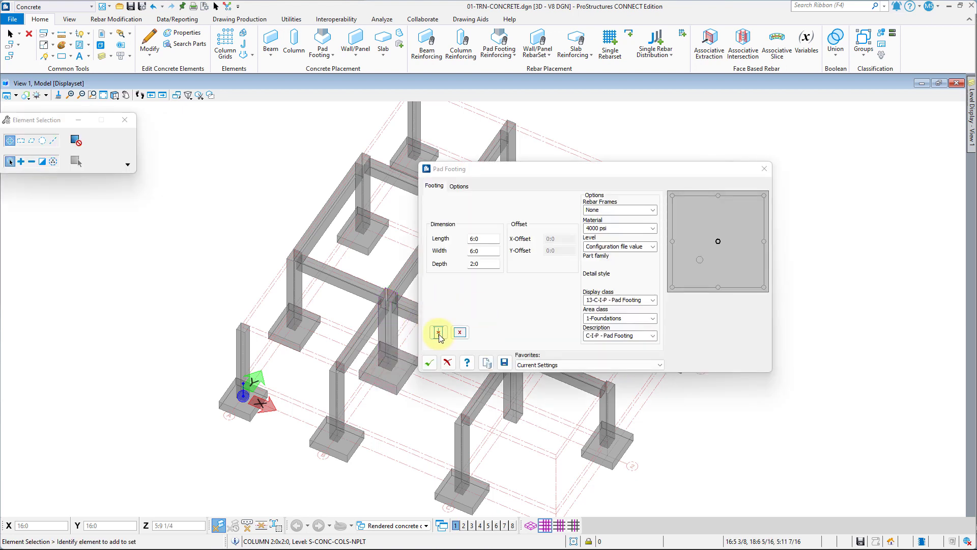
{"action": "left_click", "coordinate": [438, 332]}
{"action": "left_click", "coordinate": [465, 240]}
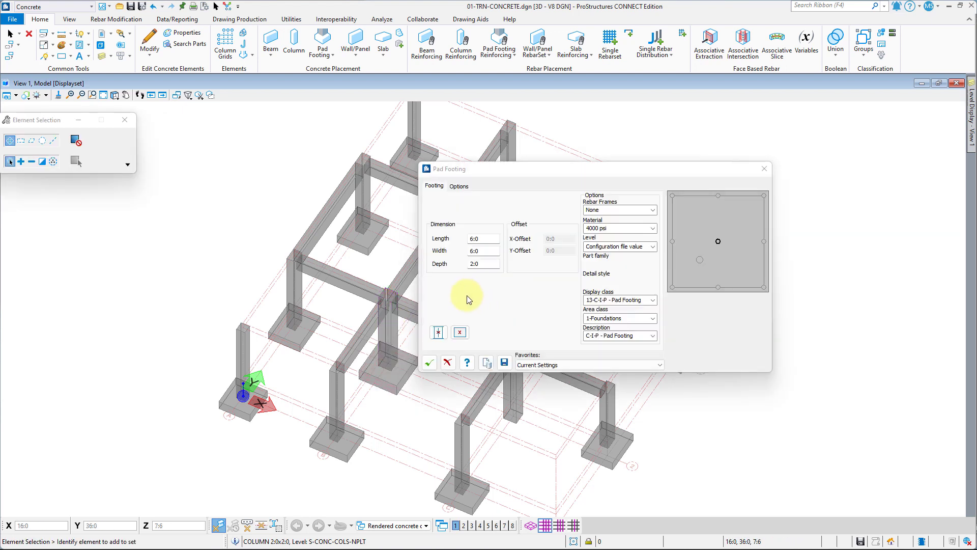
{"action": "left_click", "coordinate": [438, 332]}
{"action": "left_click", "coordinate": [581, 303]}
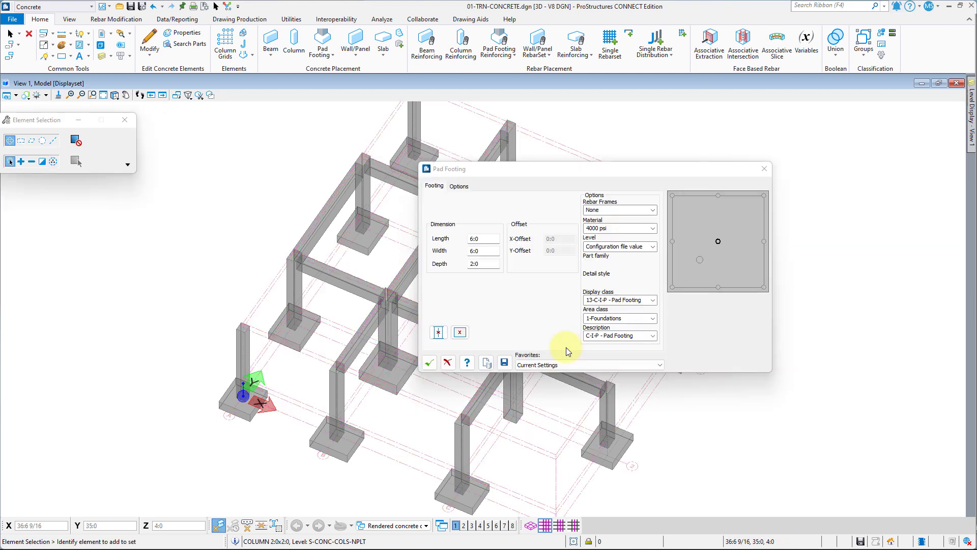
{"action": "left_click", "coordinate": [438, 332]}
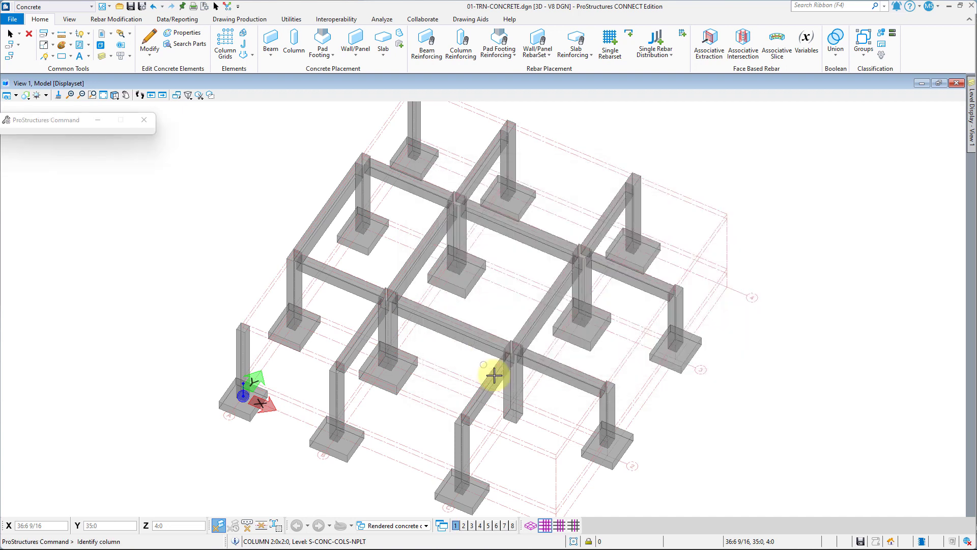
{"action": "left_click", "coordinate": [518, 387]}
{"action": "left_click", "coordinate": [429, 365]}
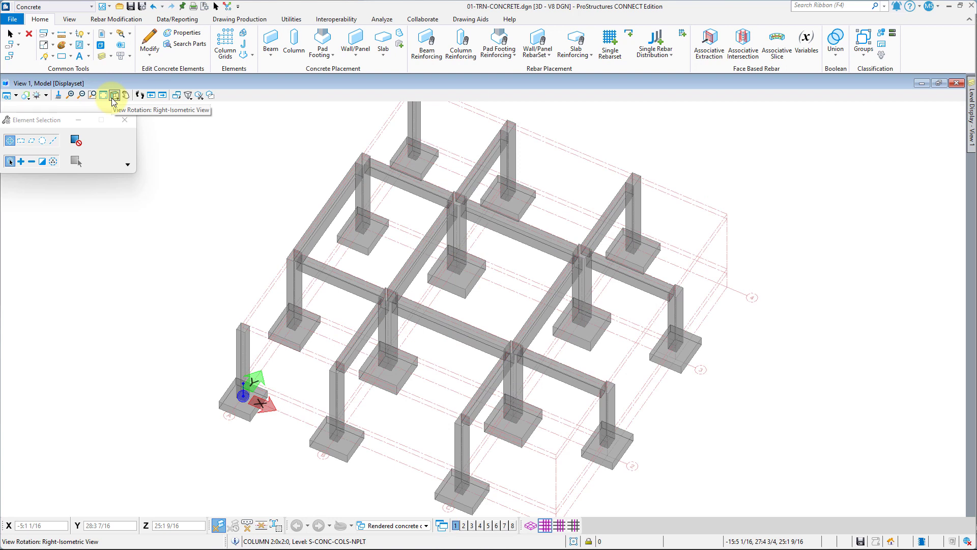
Step: Check the whole footing layout in the top view, and return to the right isometric view
{"action": "left_click", "coordinate": [114, 100]}
{"action": "left_click", "coordinate": [139, 122]}
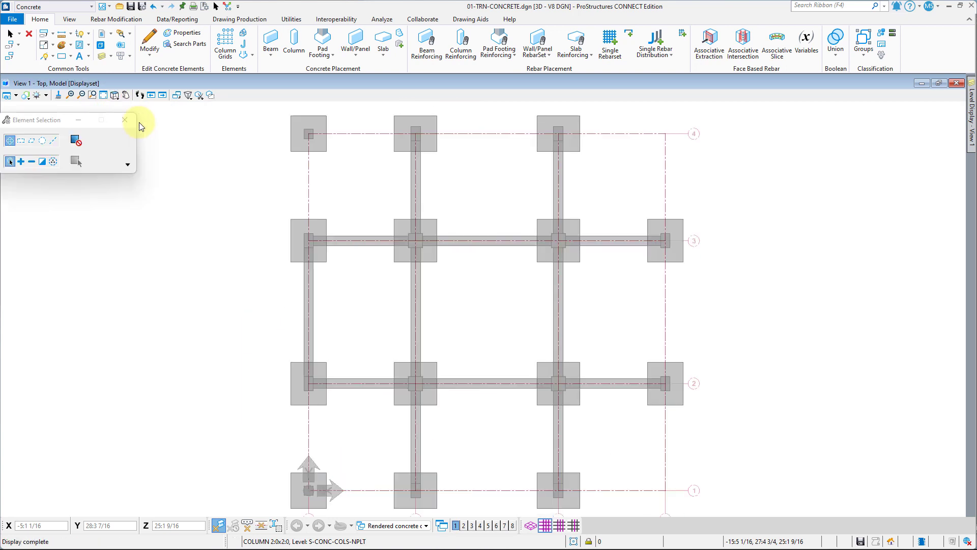
{"action": "left_click", "coordinate": [104, 96]}
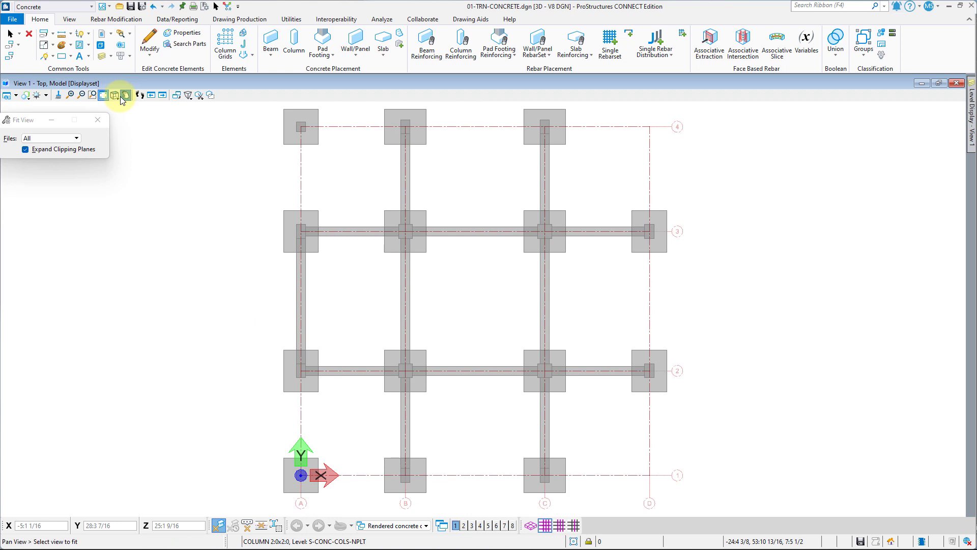
{"action": "left_click", "coordinate": [115, 96]}
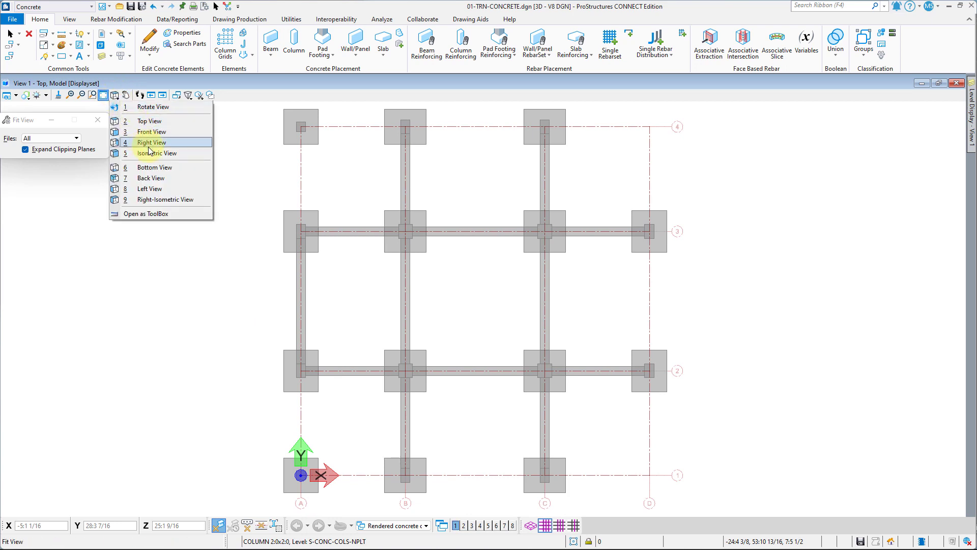
{"action": "left_click", "coordinate": [158, 201]}
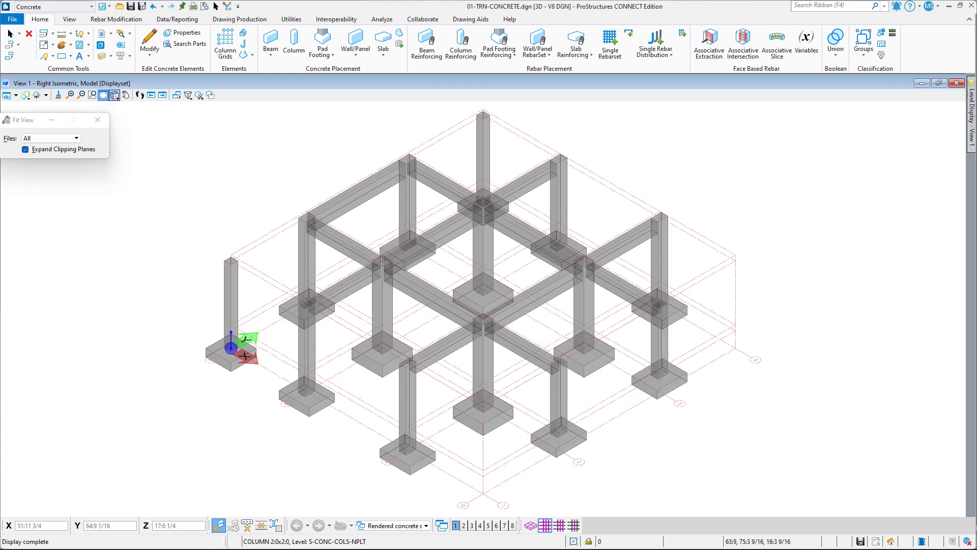
{"action": "key", "text": "Escape"}
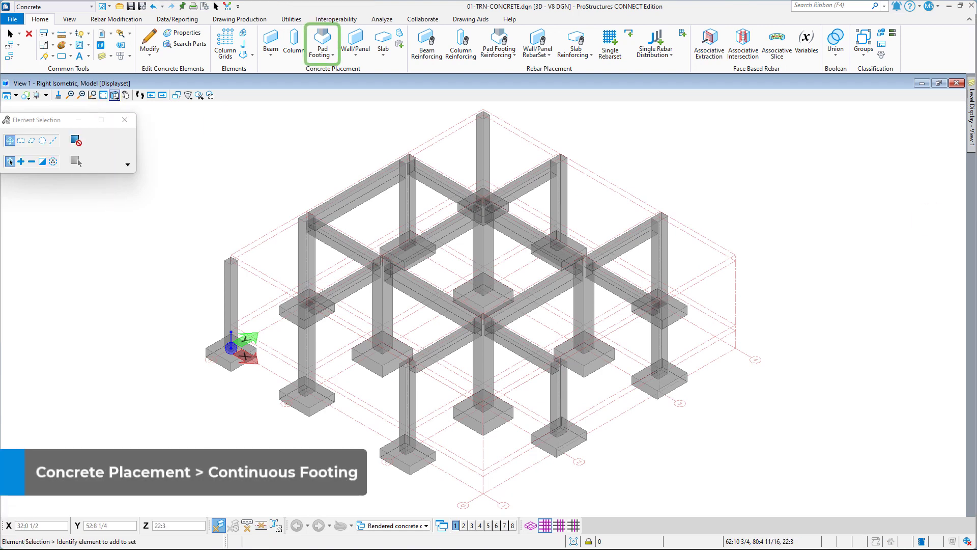
Step: Start a continuous footing with its width set to 2:10 and its depth to 1:6
{"action": "left_click", "coordinate": [329, 57]}
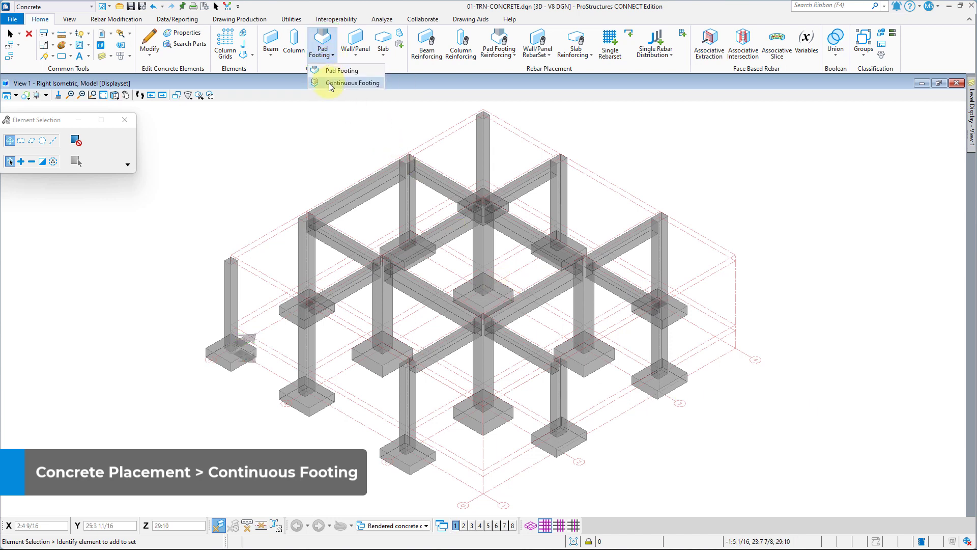
{"action": "left_click", "coordinate": [329, 82]}
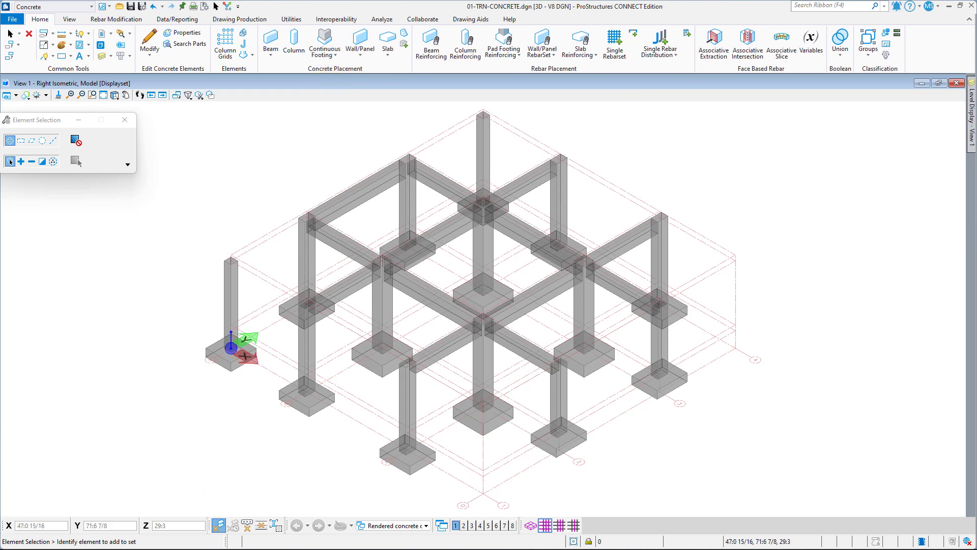
{"action": "left_click_drag", "start_coordinate": [613, 309], "coordinate": [355, 145]}
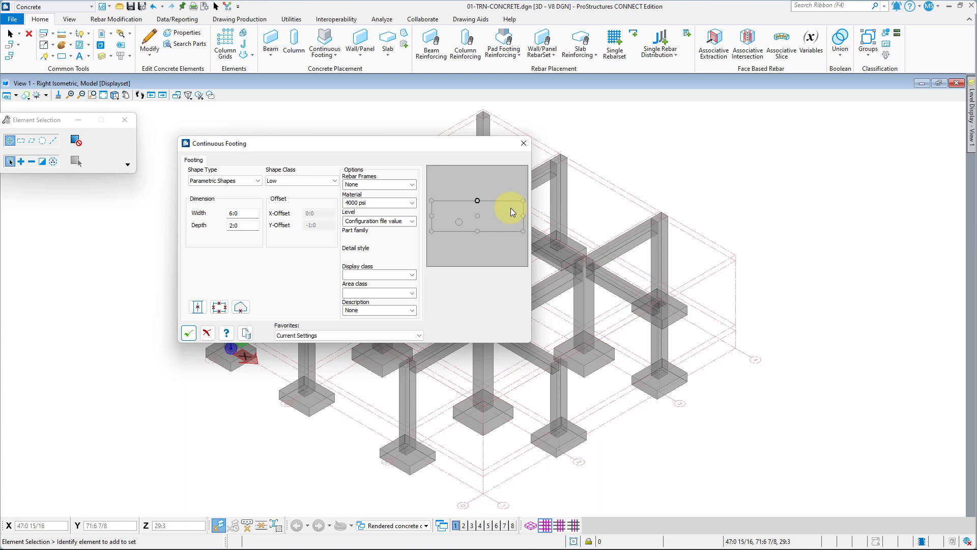
{"action": "left_click_drag", "start_coordinate": [255, 214], "coordinate": [198, 214]}
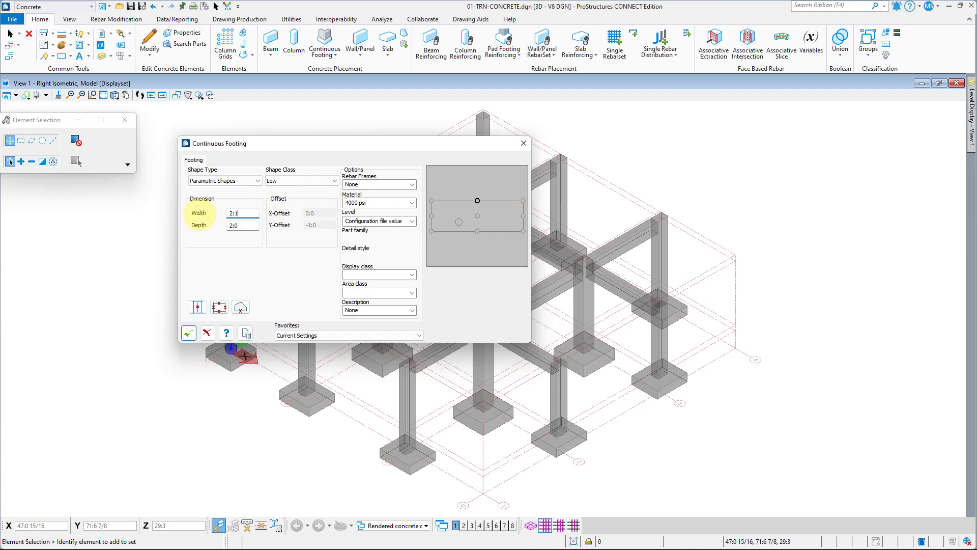
{"action": "type", "text": "0"}
{"action": "left_click", "coordinate": [247, 224]}
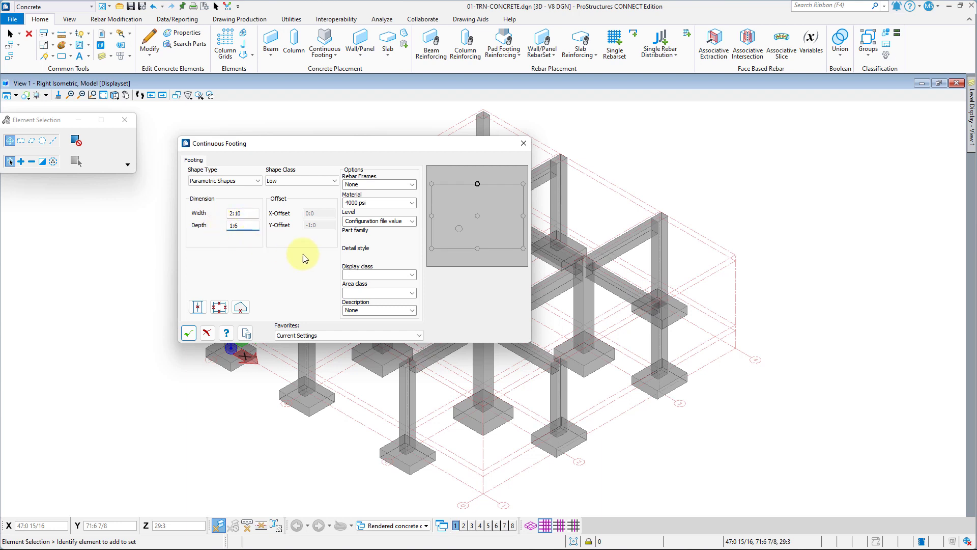
Step: Assign the continuous footing display class 14-C-I-P - Strip Footing, area class 1-Foundations and description C-I-P - Strip Footing
{"action": "left_click", "coordinate": [412, 276]}
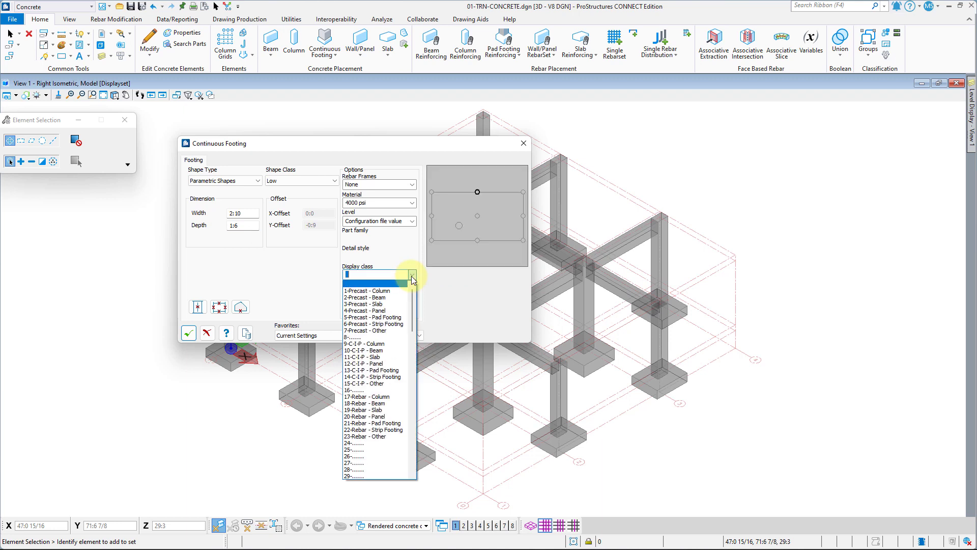
{"action": "left_click", "coordinate": [382, 377]}
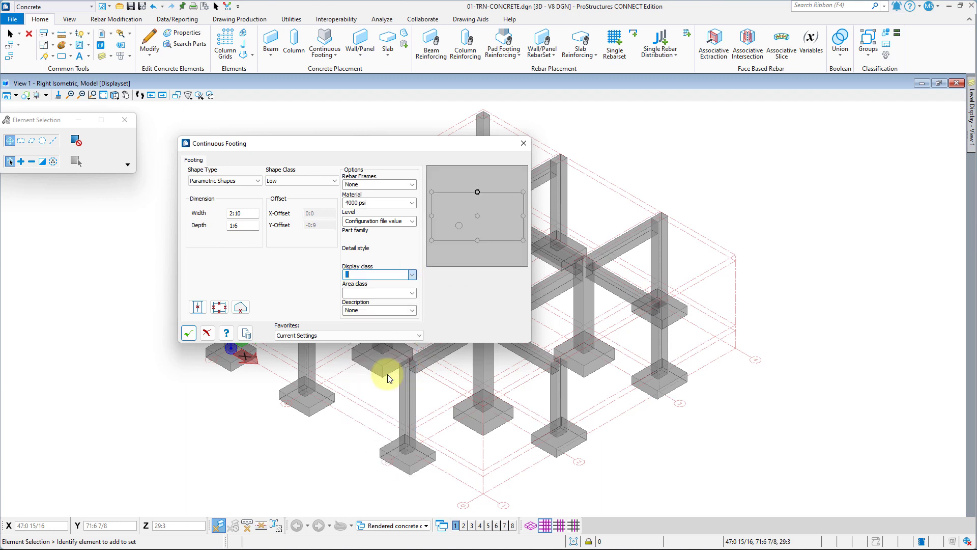
{"action": "left_click", "coordinate": [412, 293]}
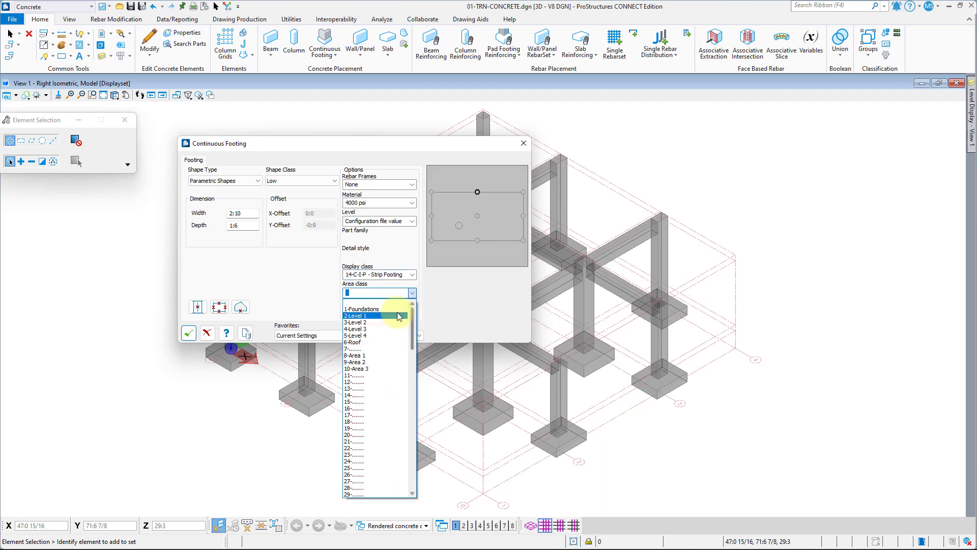
{"action": "left_click", "coordinate": [385, 312]}
{"action": "left_click", "coordinate": [412, 310]}
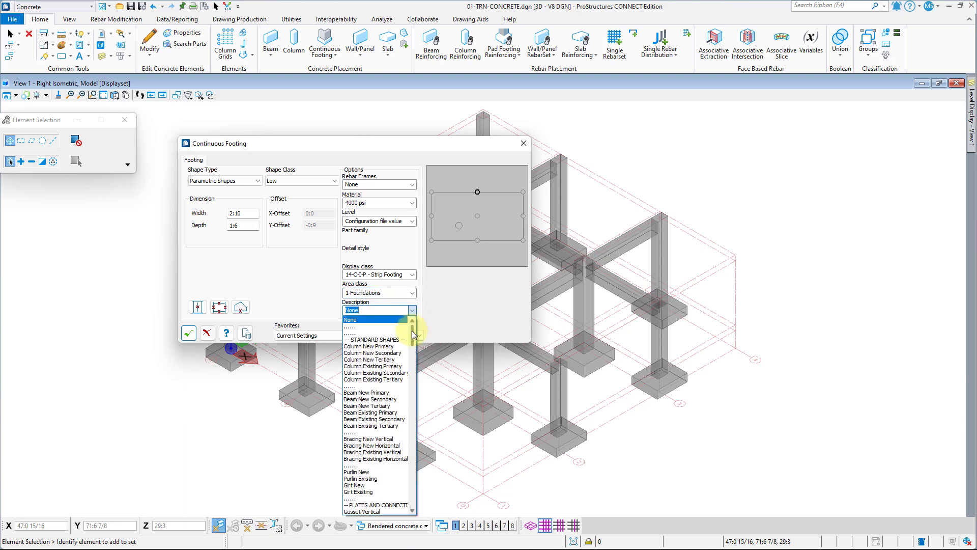
{"action": "left_click_drag", "start_coordinate": [413, 334], "coordinate": [413, 442]}
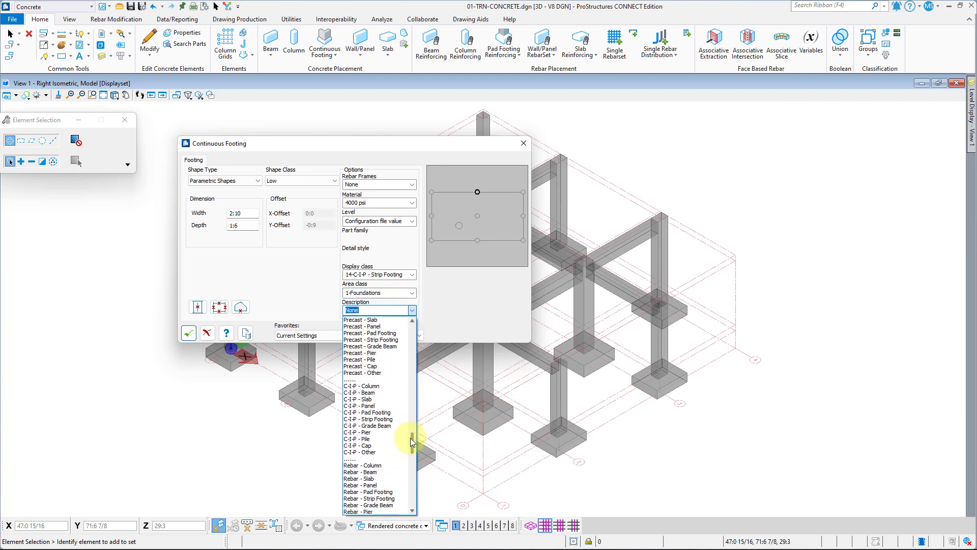
{"action": "left_click", "coordinate": [377, 419]}
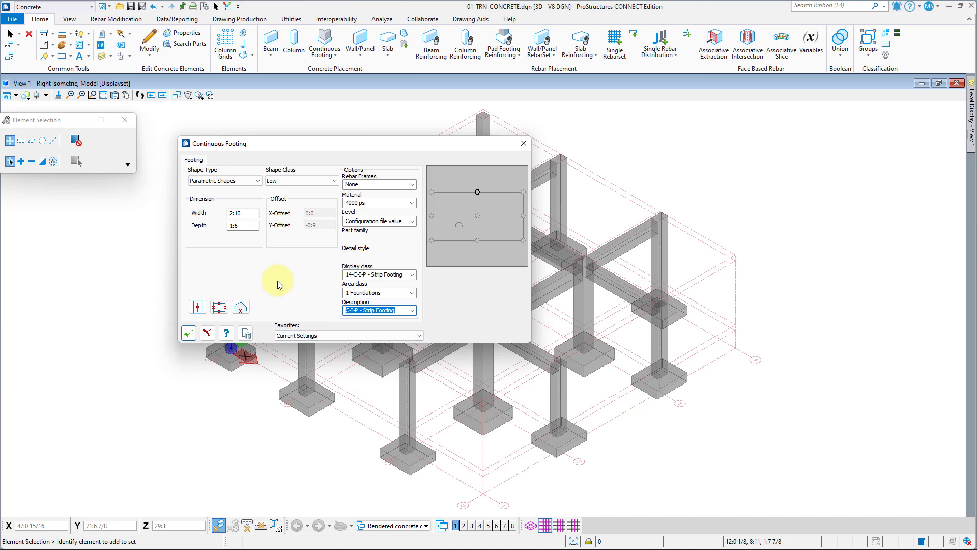
Step: Place the continuous footing along grid line D between the facing edges of the pad footings on grid lines 2 and 3, and finish the placement
{"action": "left_click", "coordinate": [221, 308]}
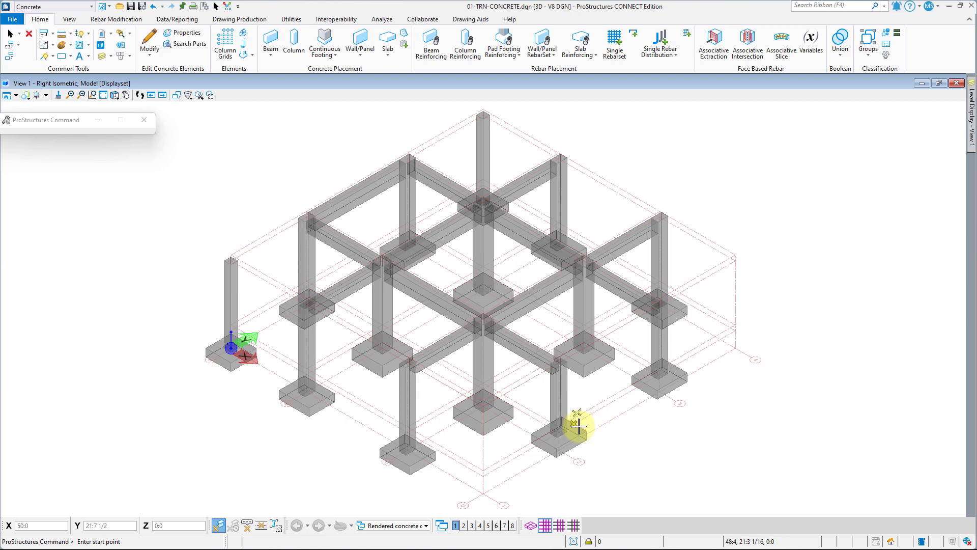
{"action": "scroll", "coordinate": [578, 425], "scroll_direction": "up", "scroll_amount": 6}
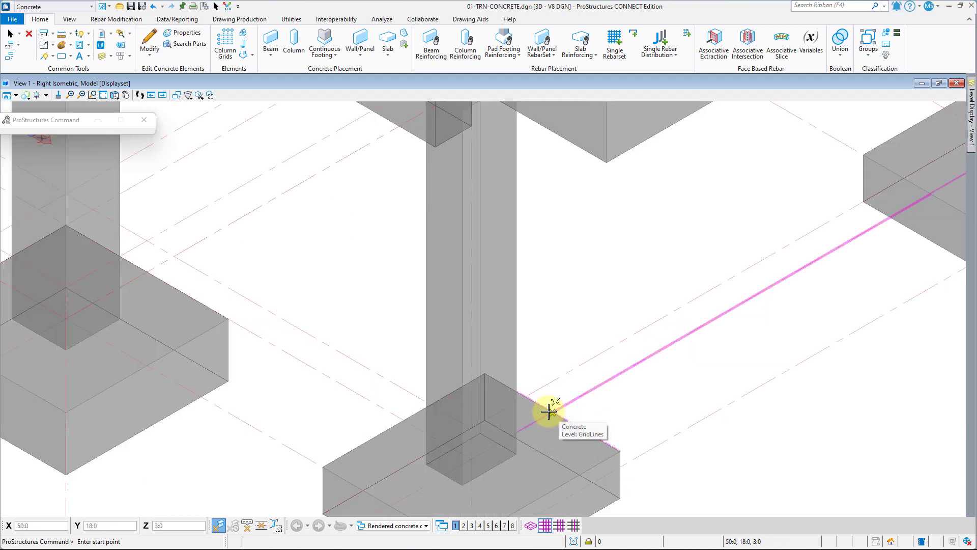
{"action": "left_click", "coordinate": [548, 412]}
{"action": "middle_click_drag", "start_coordinate": [705, 319], "coordinate": [491, 343]}
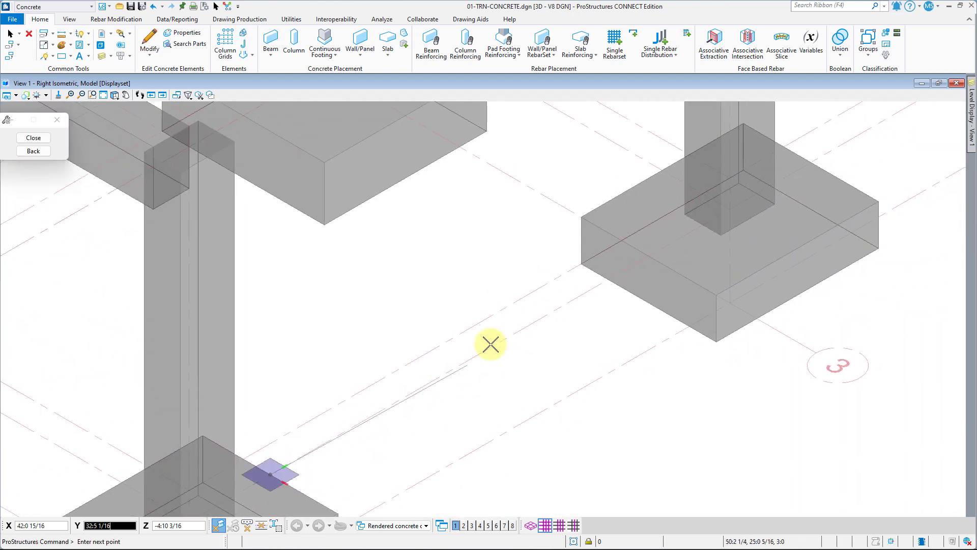
{"action": "left_click", "coordinate": [651, 253]}
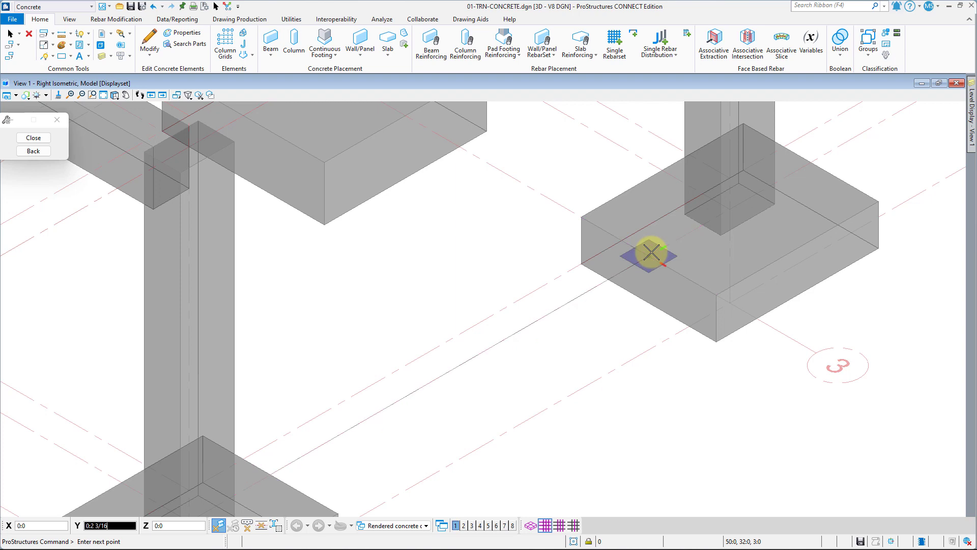
{"action": "left_click", "coordinate": [649, 282]}
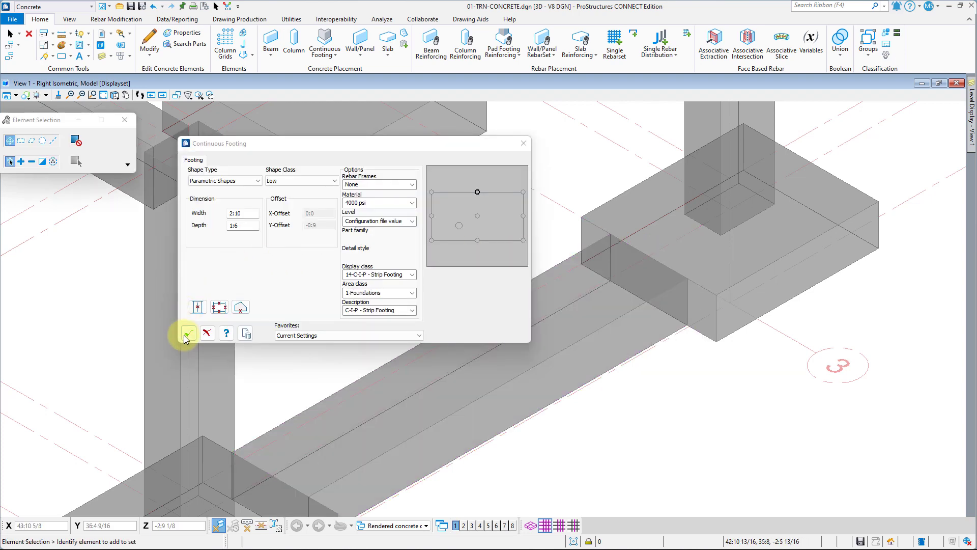
{"action": "left_click", "coordinate": [186, 334]}
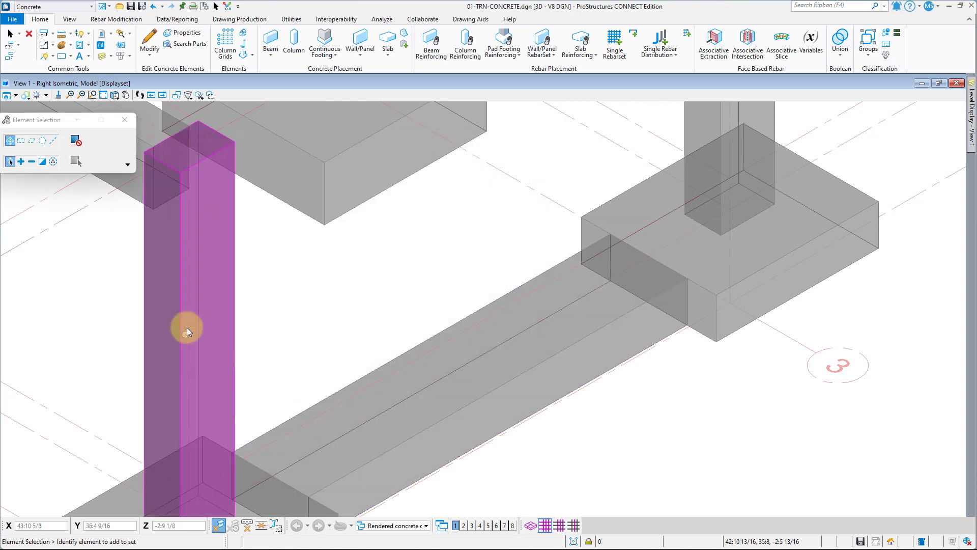
{"action": "left_click", "coordinate": [104, 96]}
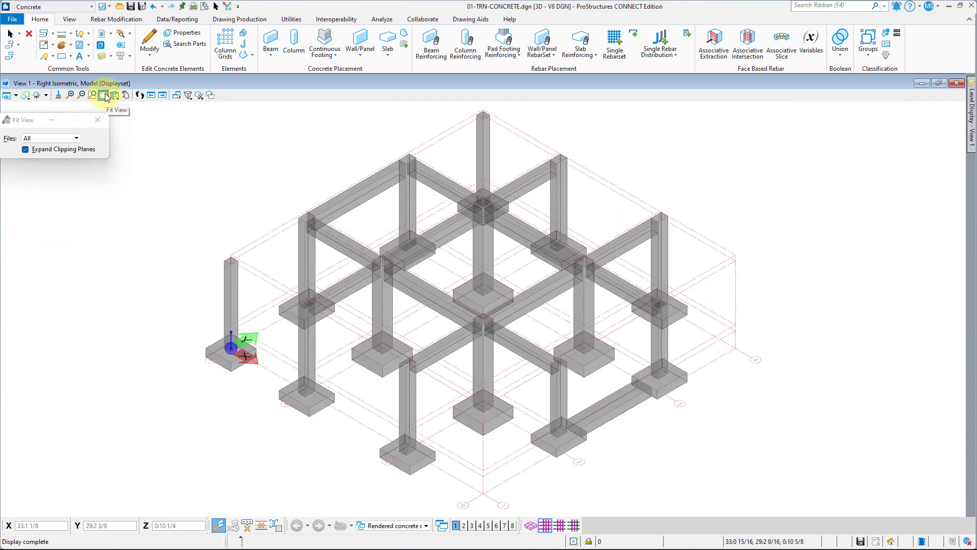